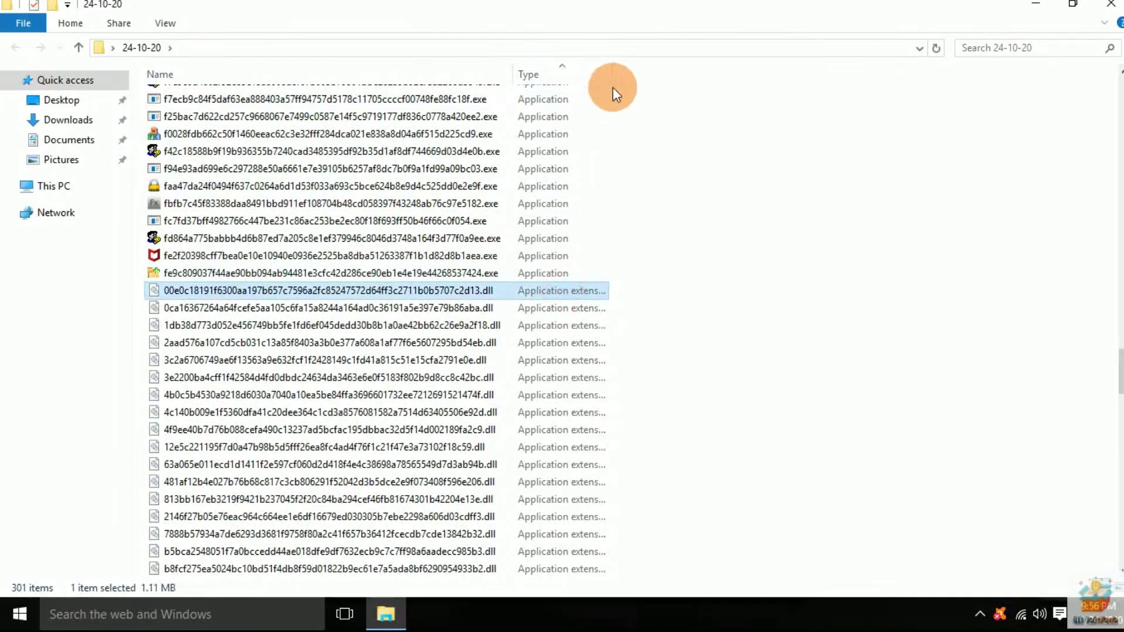
- Look through the DLL, DOC and ELF samples in the 24-10-20 folder
{"action": "left_click", "coordinate": [612, 74]}
{"action": "left_click", "coordinate": [859, 325]}
{"action": "left_click", "coordinate": [458, 294]}
{"action": "scroll", "coordinate": [743, 285], "scroll_direction": "down", "scroll_amount": 6}
{"action": "left_click", "coordinate": [476, 377]}
{"action": "scroll", "coordinate": [761, 210], "scroll_direction": "down", "scroll_amount": 8}
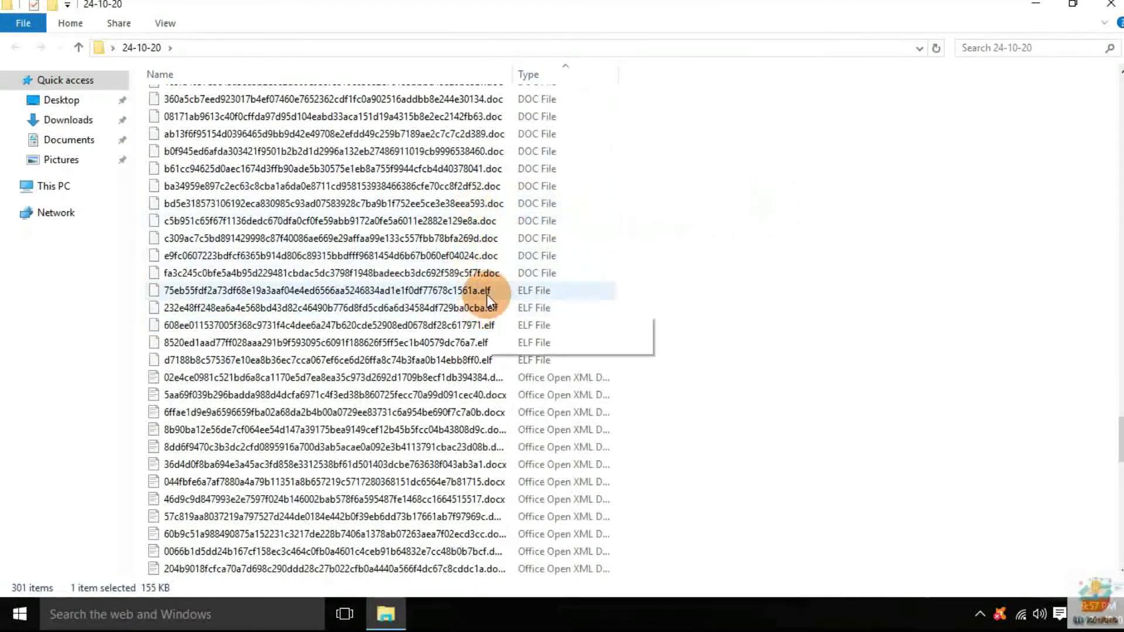
{"action": "left_click", "coordinate": [600, 326]}
{"action": "scroll", "coordinate": [668, 299], "scroll_direction": "down", "scroll_amount": 3}
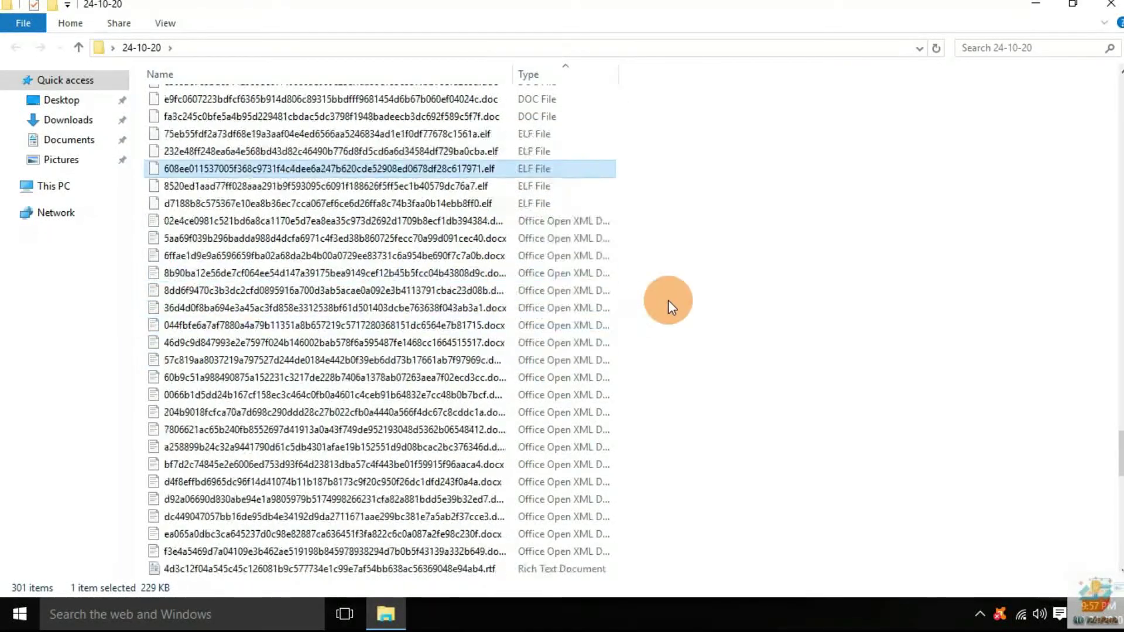
- Widen the Type and Name columns so the full file types and file names fit
{"action": "double_click", "coordinate": [620, 74]}
{"action": "left_click", "coordinate": [499, 220]}
{"action": "left_click_drag", "start_coordinate": [512, 76], "coordinate": [555, 76]}
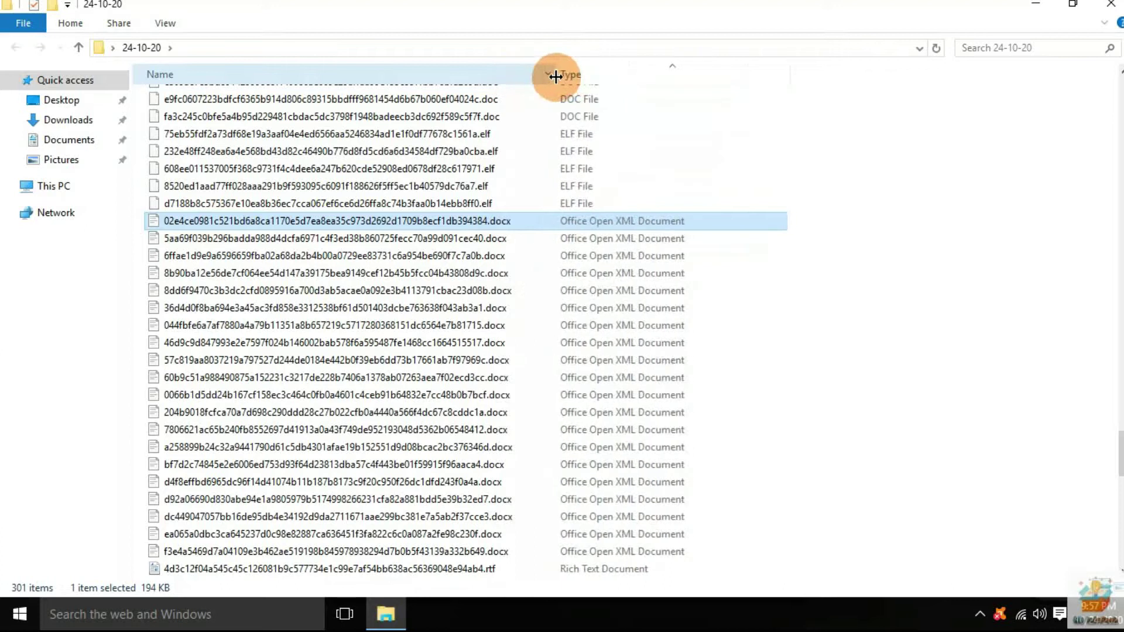
- Look through the remaining DOCX, RTF, script, archive and Excel samples down to the end of the folder list
{"action": "left_click", "coordinate": [527, 447]}
{"action": "scroll", "coordinate": [553, 333], "scroll_direction": "down", "scroll_amount": 3}
{"action": "scroll", "coordinate": [554, 328], "scroll_direction": "down", "scroll_amount": 5}
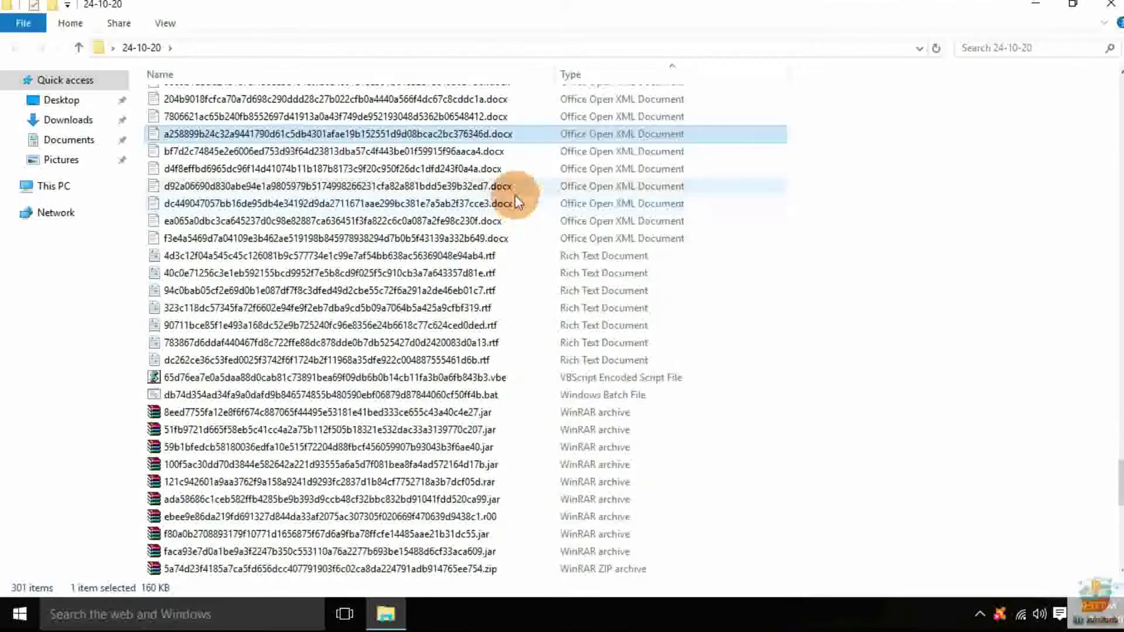
{"action": "left_click", "coordinate": [475, 343]}
{"action": "left_click", "coordinate": [472, 363]}
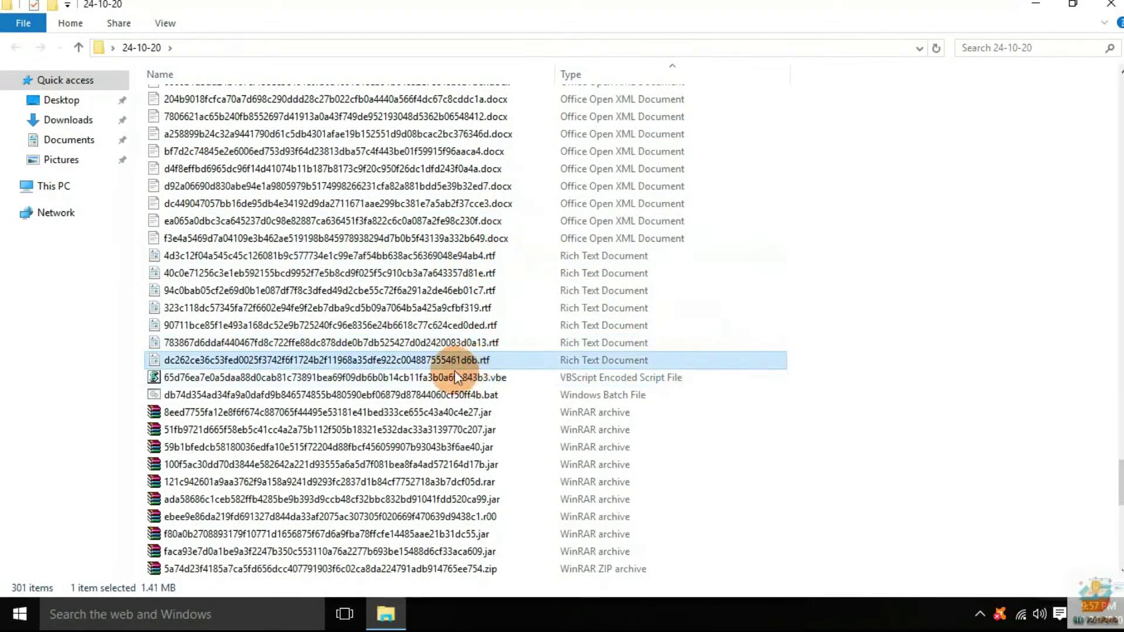
{"action": "left_click", "coordinate": [497, 379]}
{"action": "scroll", "coordinate": [771, 287], "scroll_direction": "down", "scroll_amount": 4}
{"action": "left_click", "coordinate": [427, 186]}
{"action": "left_click", "coordinate": [451, 272]}
{"action": "scroll", "coordinate": [857, 285], "scroll_direction": "down", "scroll_amount": 6}
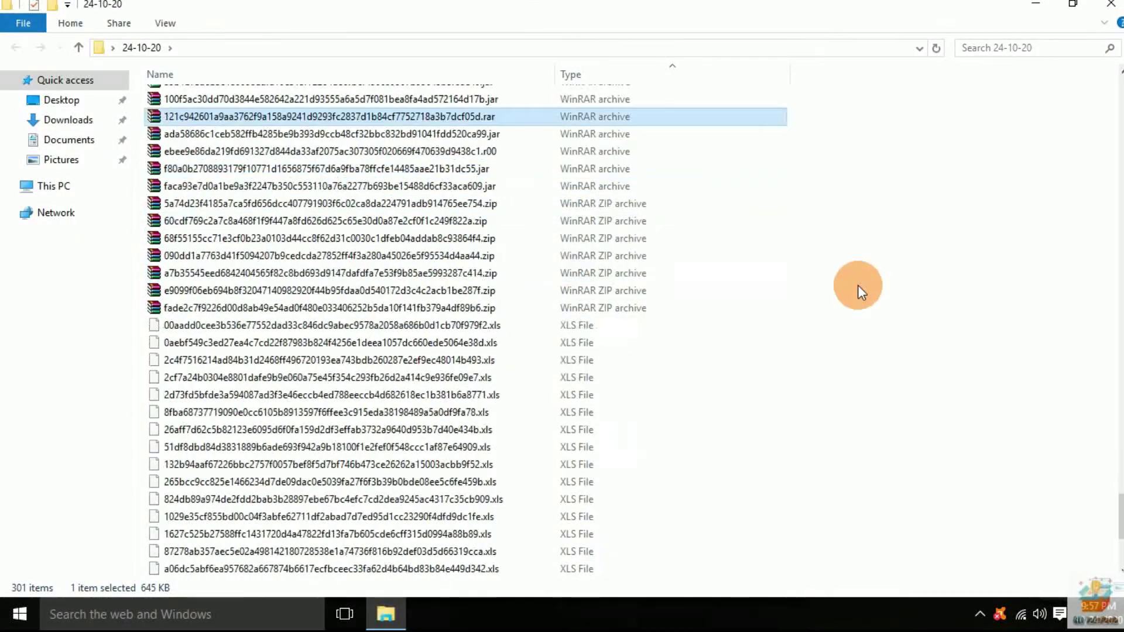
{"action": "left_click", "coordinate": [673, 205]}
{"action": "scroll", "coordinate": [634, 193], "scroll_direction": "down", "scroll_amount": 2}
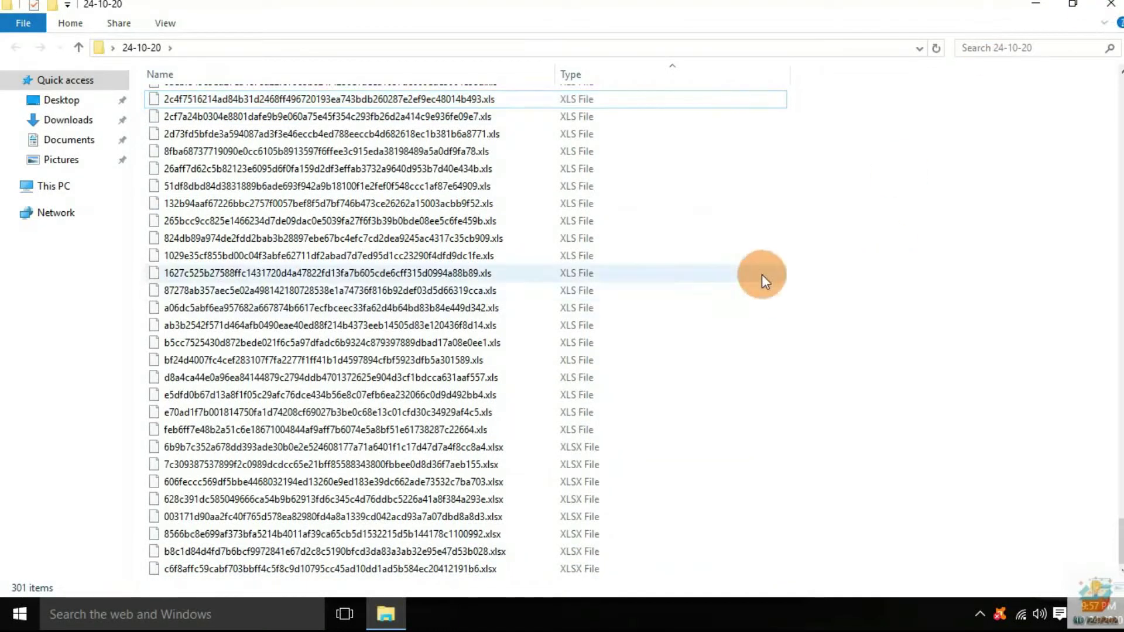
- Count the malware samples by selecting every file except 000Mal_Tester.exe, and close the folder
{"action": "key", "text": "ctrl+a"}
{"action": "scroll", "coordinate": [381, 215], "scroll_direction": "up", "scroll_amount": 15}
{"action": "scroll", "coordinate": [380, 215], "scroll_direction": "up", "scroll_amount": 20}
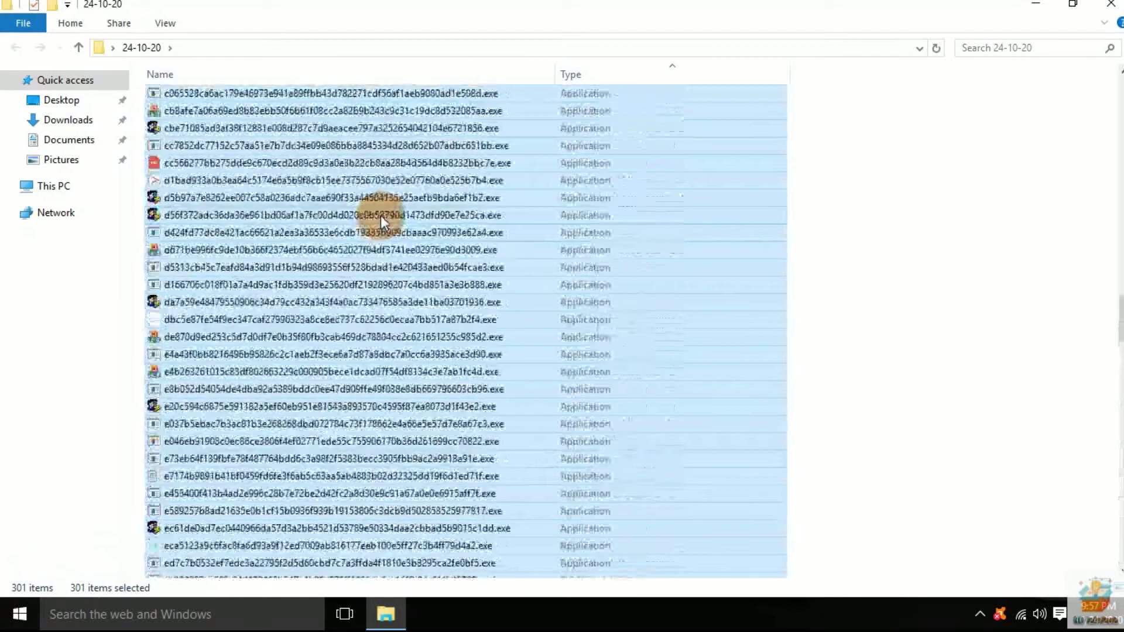
{"action": "left_click", "coordinate": [193, 154], "text": "ctrl"}
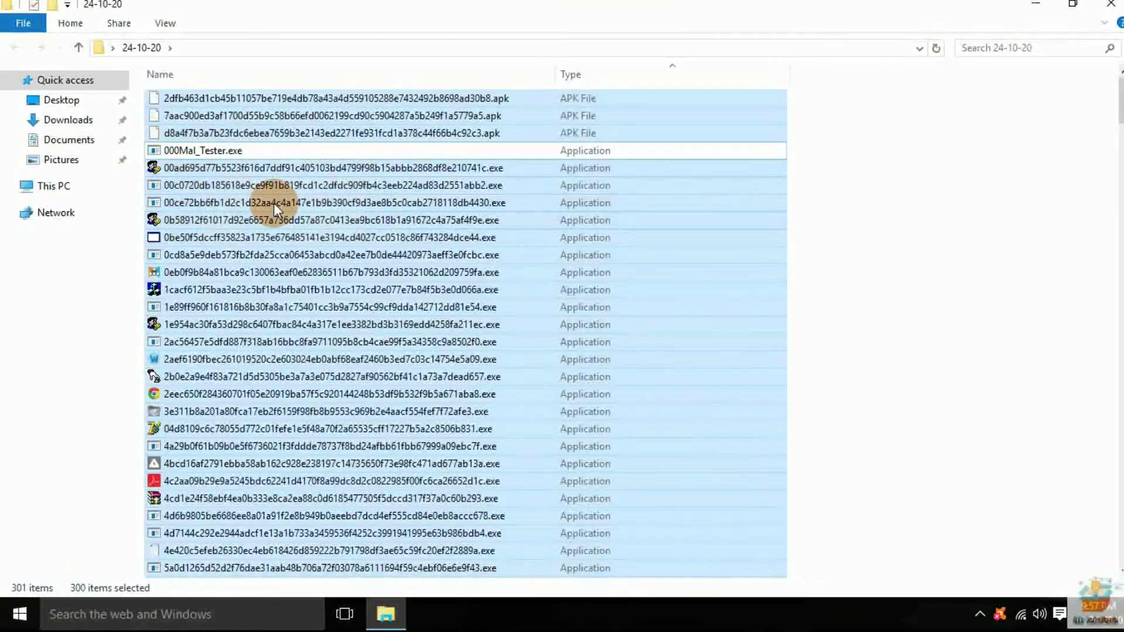
{"action": "left_click", "coordinate": [1110, 4]}
- Open Avast Free Antivirus, check for virus definition updates in its settings, and close the settings
{"action": "right_click", "coordinate": [451, 170]}
{"action": "left_click", "coordinate": [477, 219]}
{"action": "double_click", "coordinate": [64, 437]}
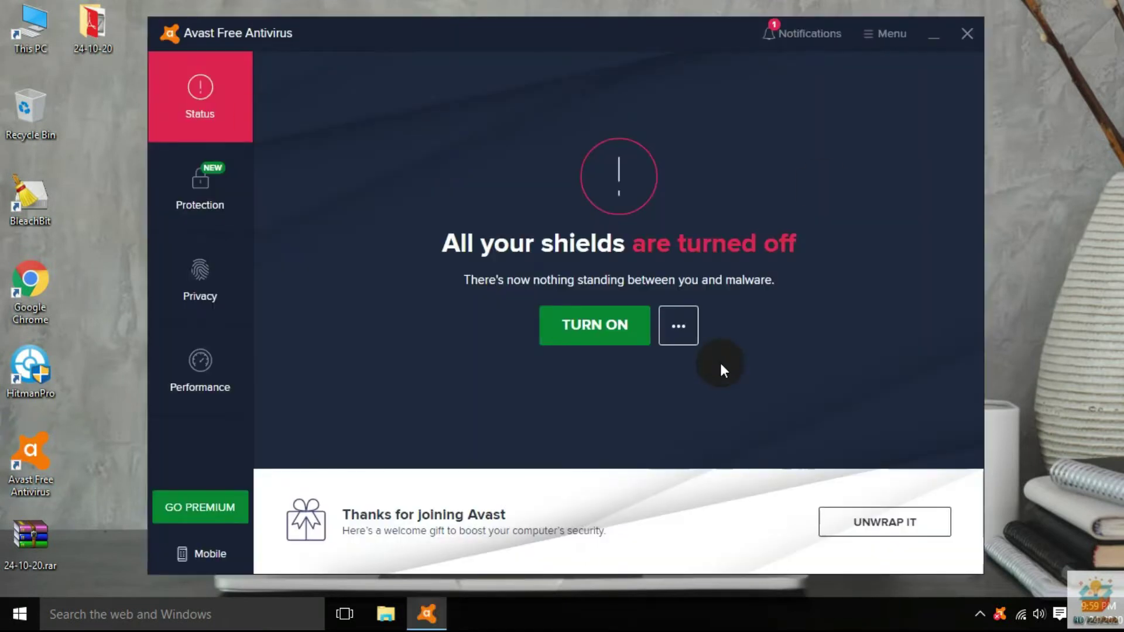
{"action": "left_click", "coordinate": [883, 34]}
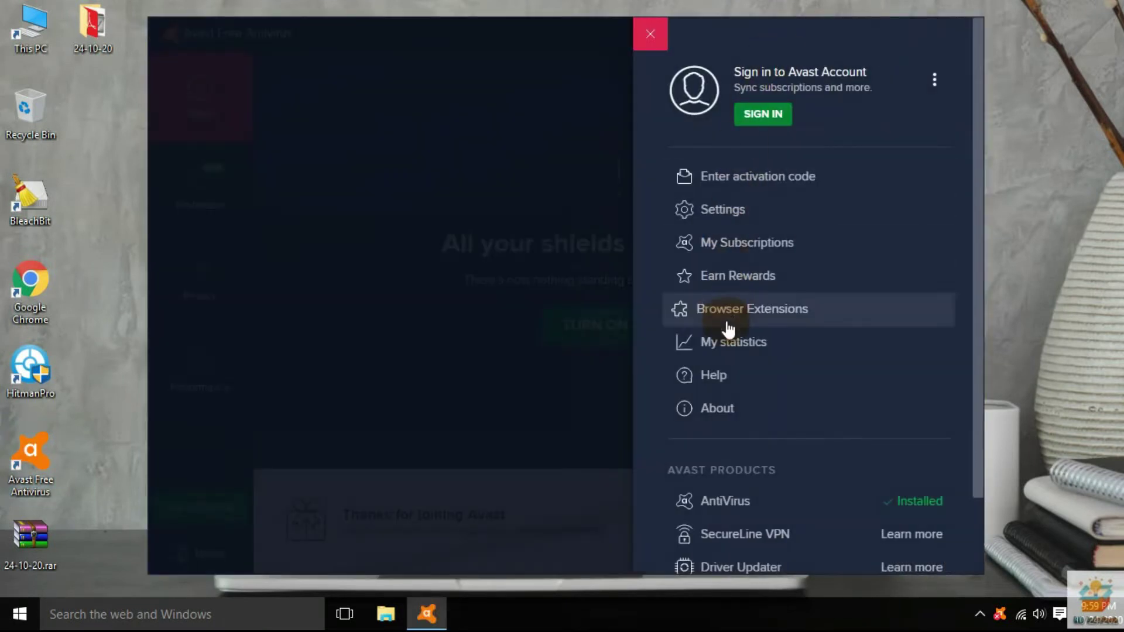
{"action": "left_click", "coordinate": [740, 209]}
{"action": "left_click", "coordinate": [377, 116]}
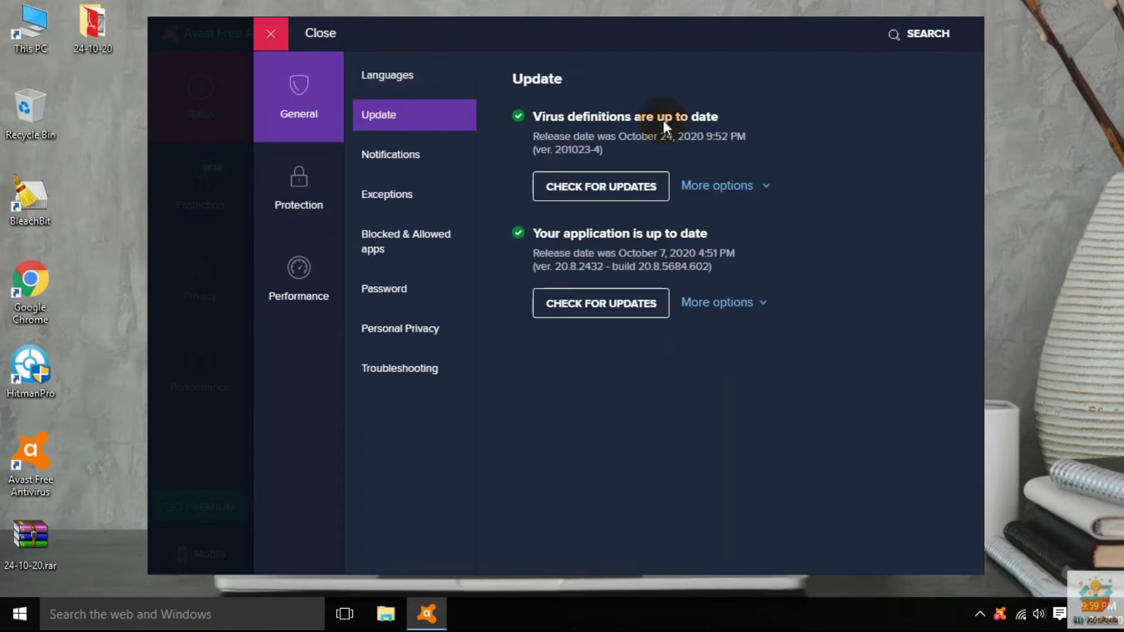
{"action": "left_click", "coordinate": [601, 186]}
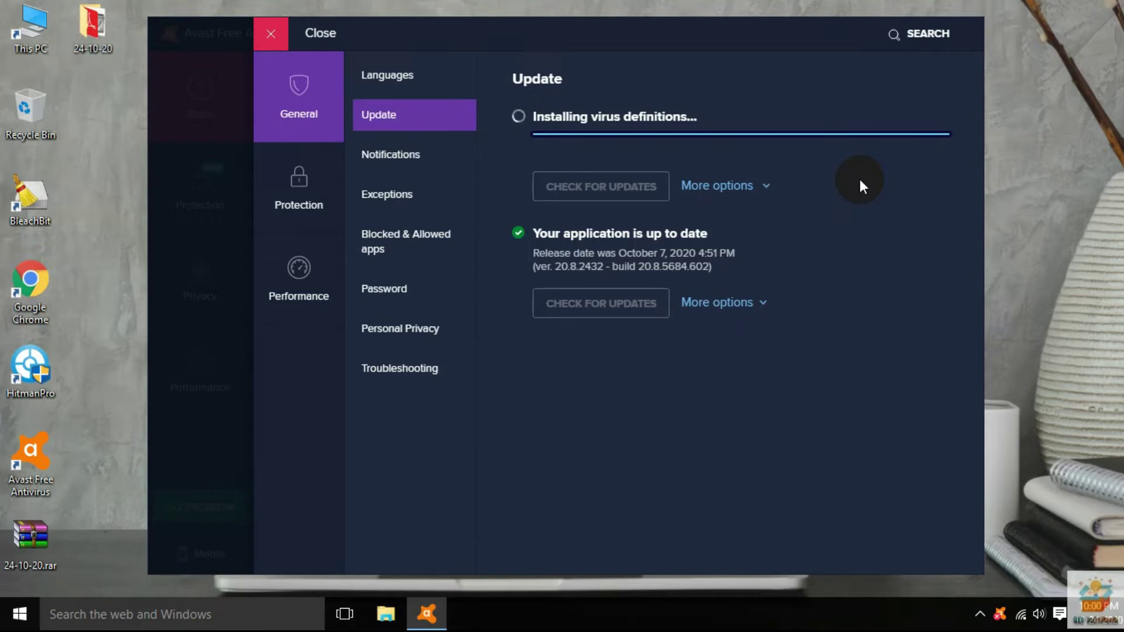
{"action": "left_click", "coordinate": [271, 34]}
- Scan the 24-10-20 desktop folder for viruses with Avast and move all detected threats to the Virus Chest
{"action": "right_click", "coordinate": [100, 26]}
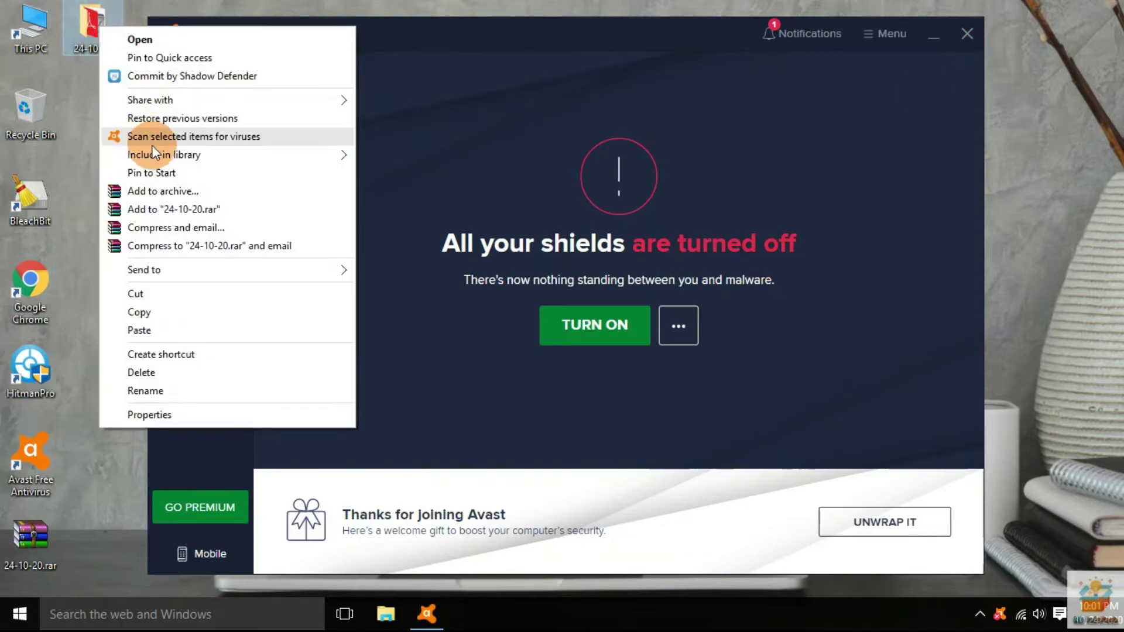
{"action": "left_click", "coordinate": [199, 136]}
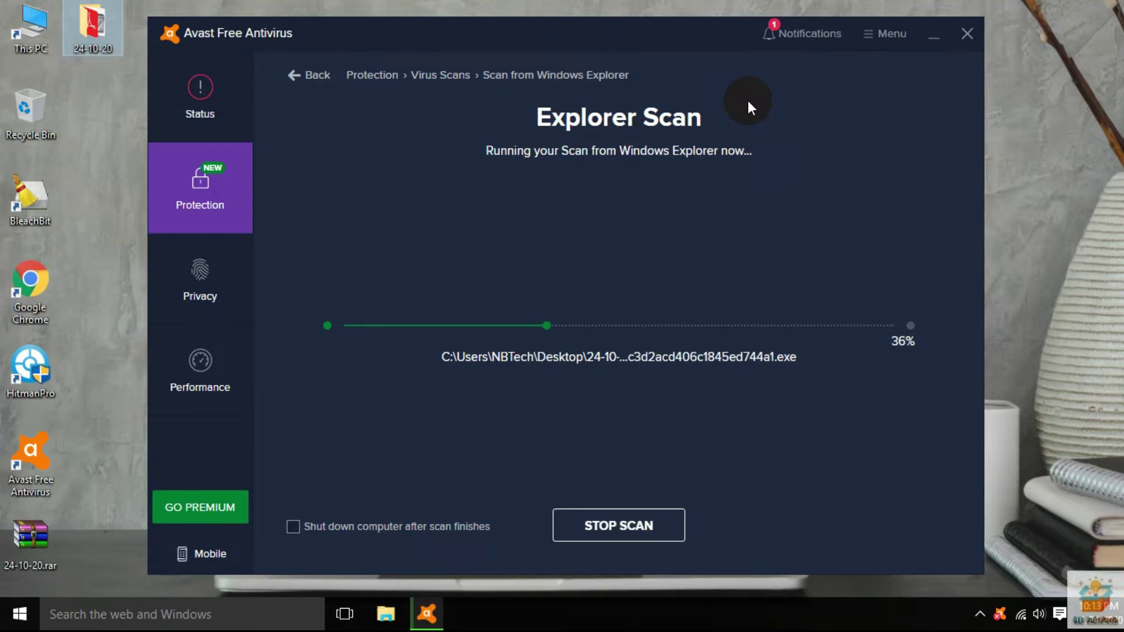
{"action": "left_click", "coordinate": [747, 100]}
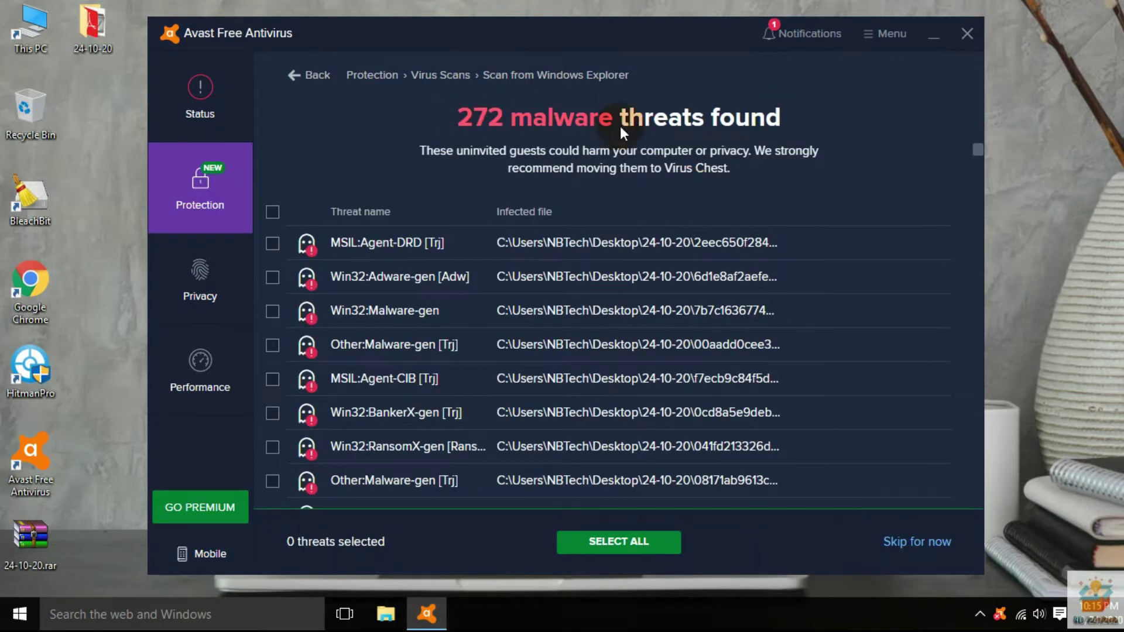
{"action": "left_click", "coordinate": [272, 211]}
{"action": "left_click", "coordinate": [581, 540]}
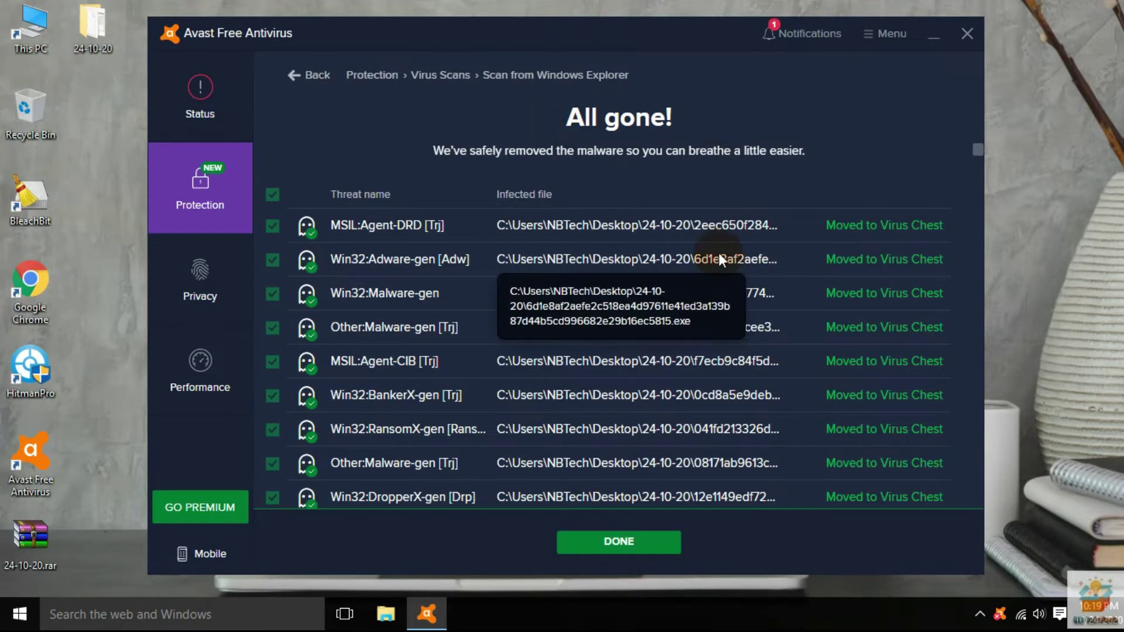
- Review the removal results for threats that could not be resolved, and finish the scan report
{"action": "scroll", "coordinate": [719, 253], "scroll_direction": "down", "scroll_amount": 5}
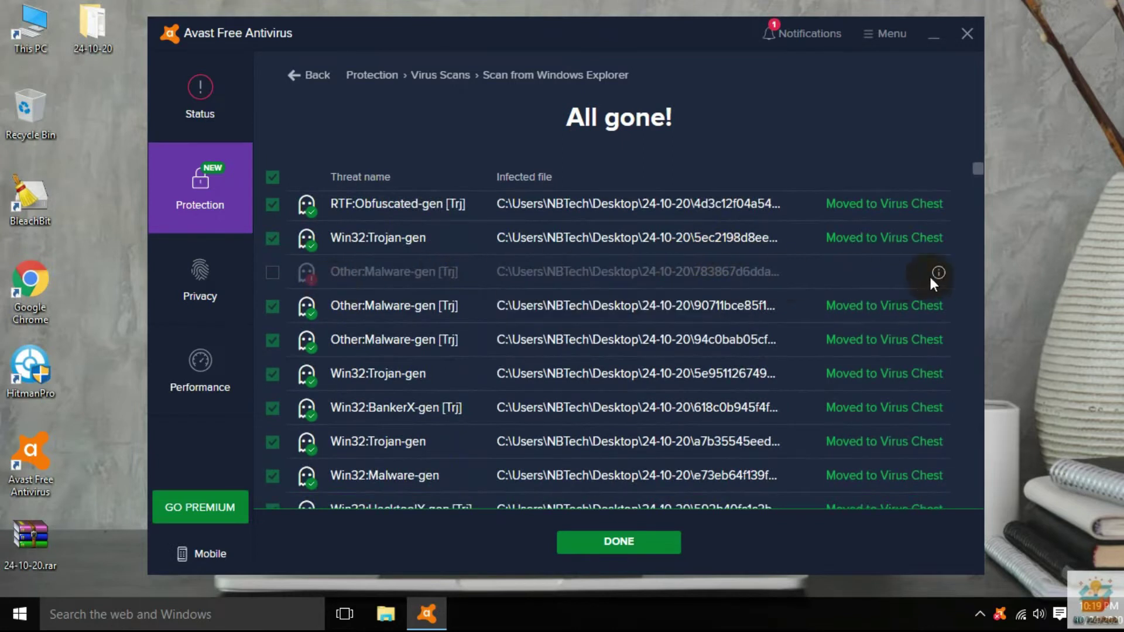
{"action": "mouse_move", "coordinate": [938, 274]}
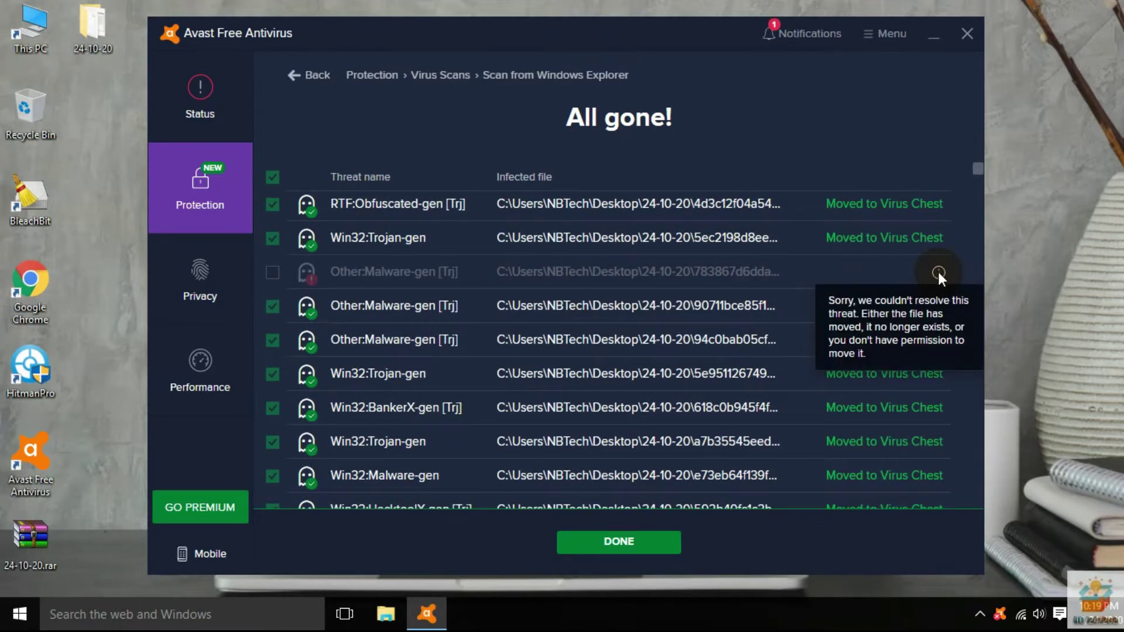
{"action": "scroll", "coordinate": [522, 279], "scroll_direction": "down", "scroll_amount": 10}
{"action": "scroll", "coordinate": [524, 285], "scroll_direction": "up", "scroll_amount": 8}
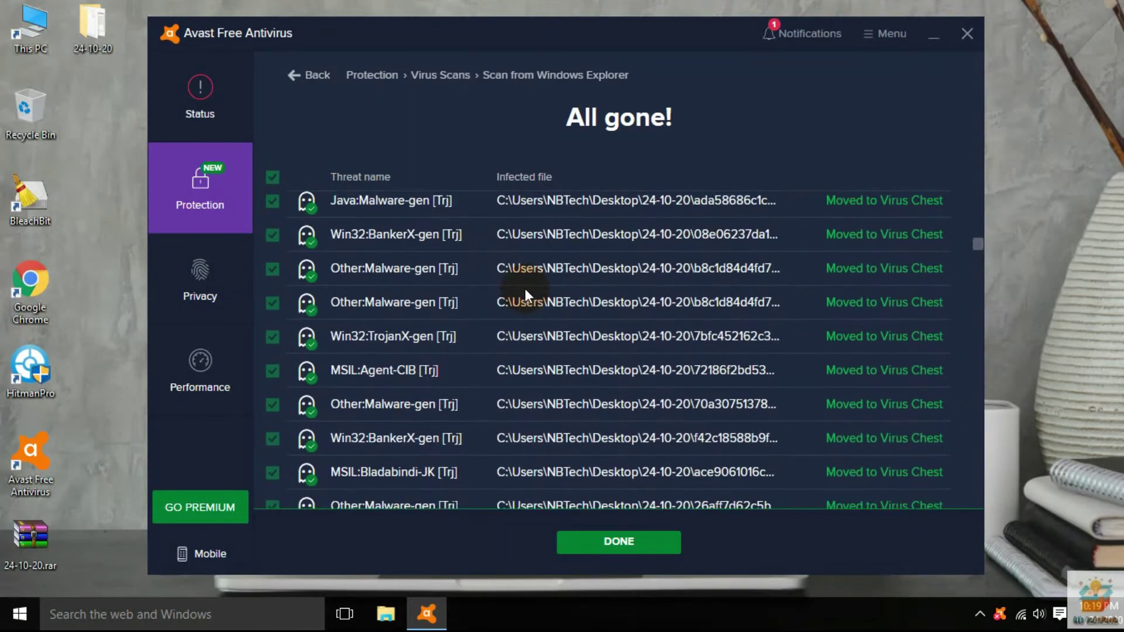
{"action": "scroll", "coordinate": [524, 287], "scroll_direction": "down", "scroll_amount": 5}
{"action": "scroll", "coordinate": [515, 289], "scroll_direction": "down", "scroll_amount": 3}
{"action": "scroll", "coordinate": [528, 507], "scroll_direction": "down", "scroll_amount": 3}
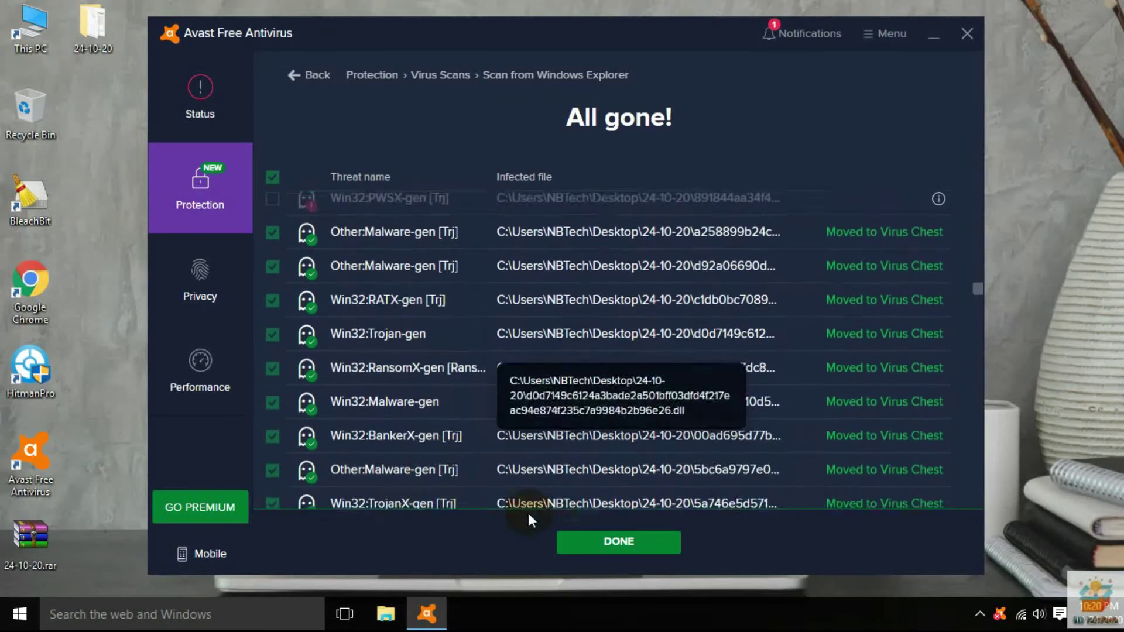
{"action": "left_click", "coordinate": [629, 549]}
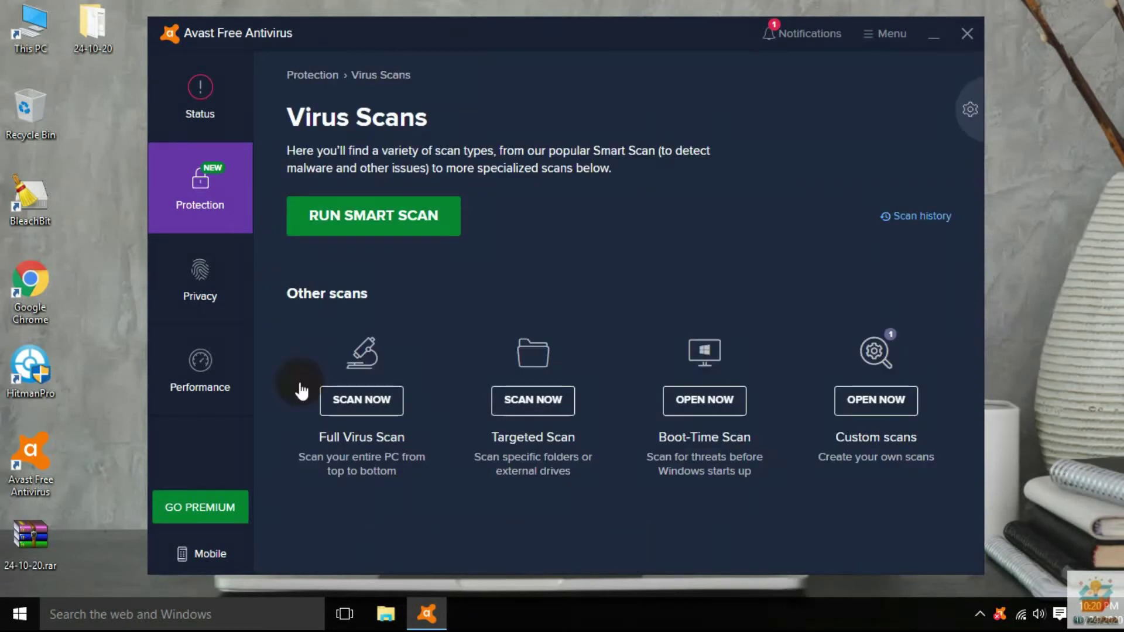
- Count the files left in the 24-10-20 folder, excluding 000Mal_Tester.exe, and close the folder
{"action": "double_click", "coordinate": [81, 11]}
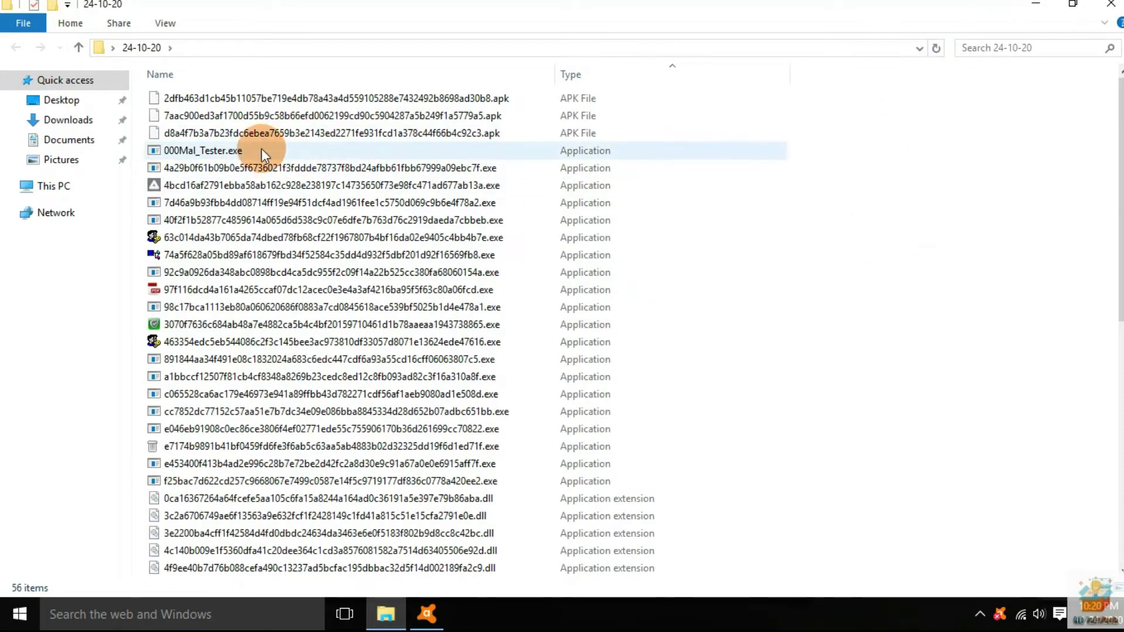
{"action": "key", "text": "ctrl+a"}
{"action": "left_click", "coordinate": [170, 150], "text": "ctrl"}
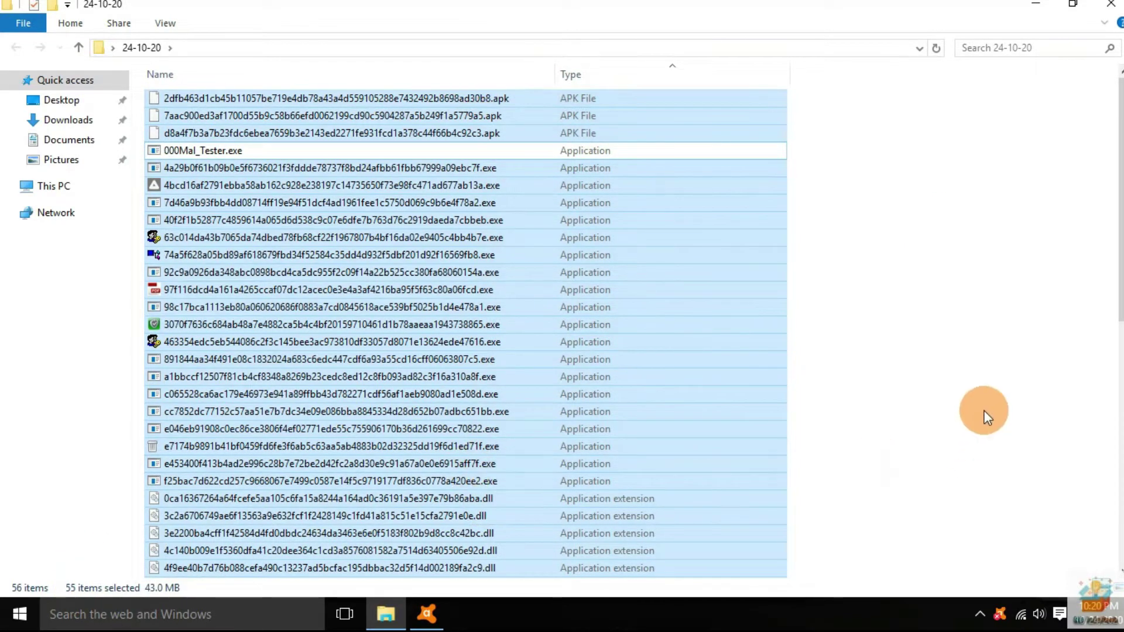
{"action": "left_click", "coordinate": [984, 416]}
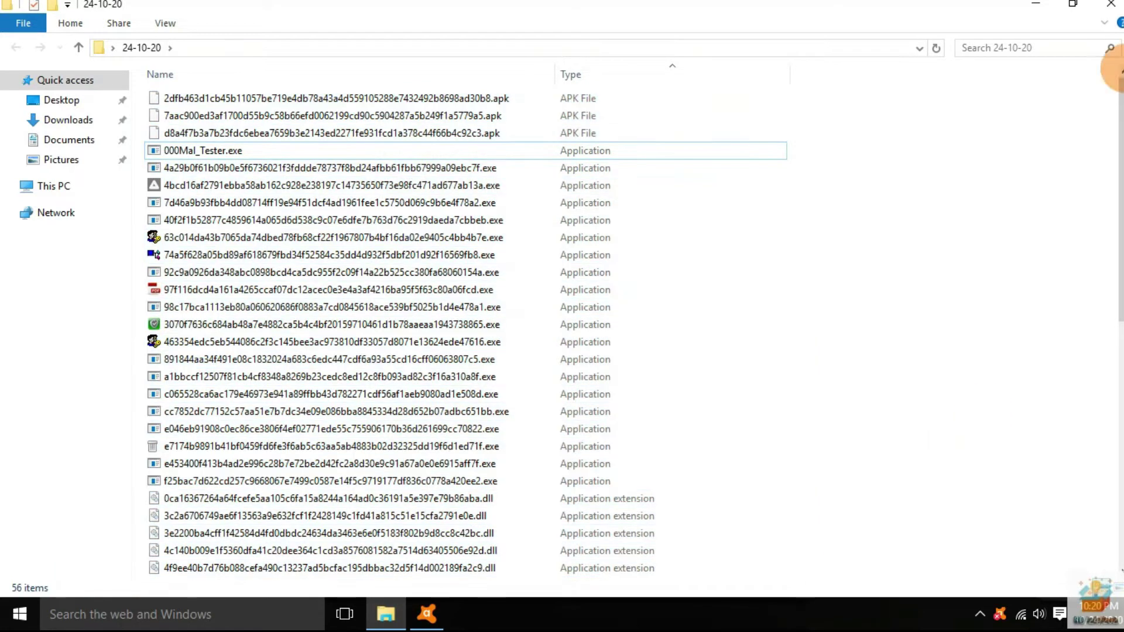
{"action": "left_click", "coordinate": [1115, 9]}
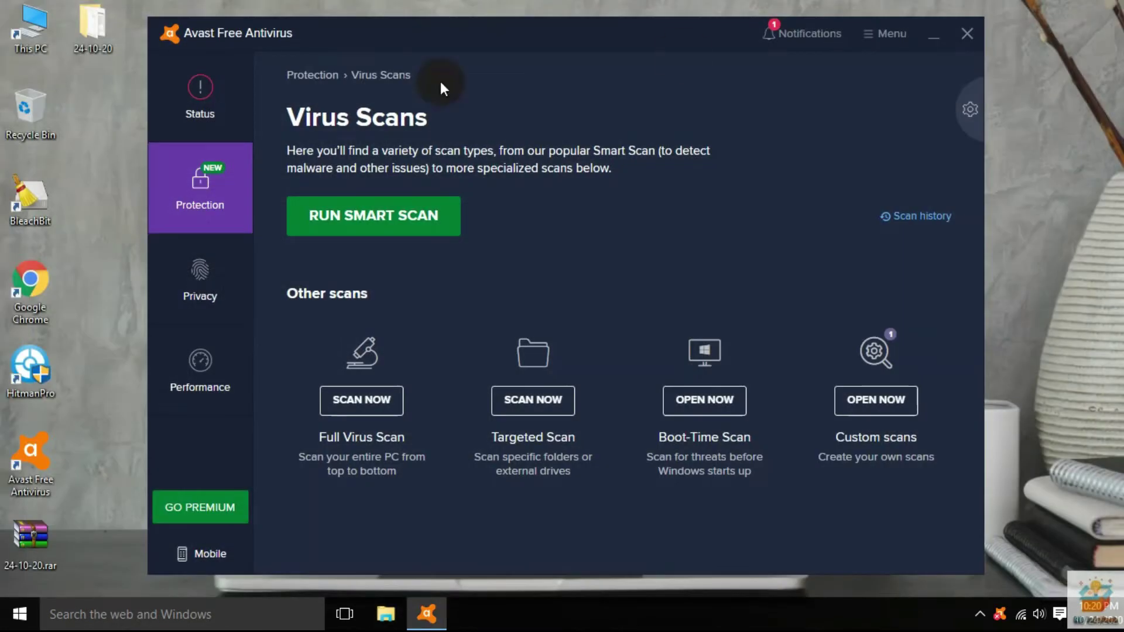
- Turn on all Avast shields from the status page and close the antivirus window
{"action": "left_click", "coordinate": [204, 106]}
{"action": "left_click", "coordinate": [556, 331]}
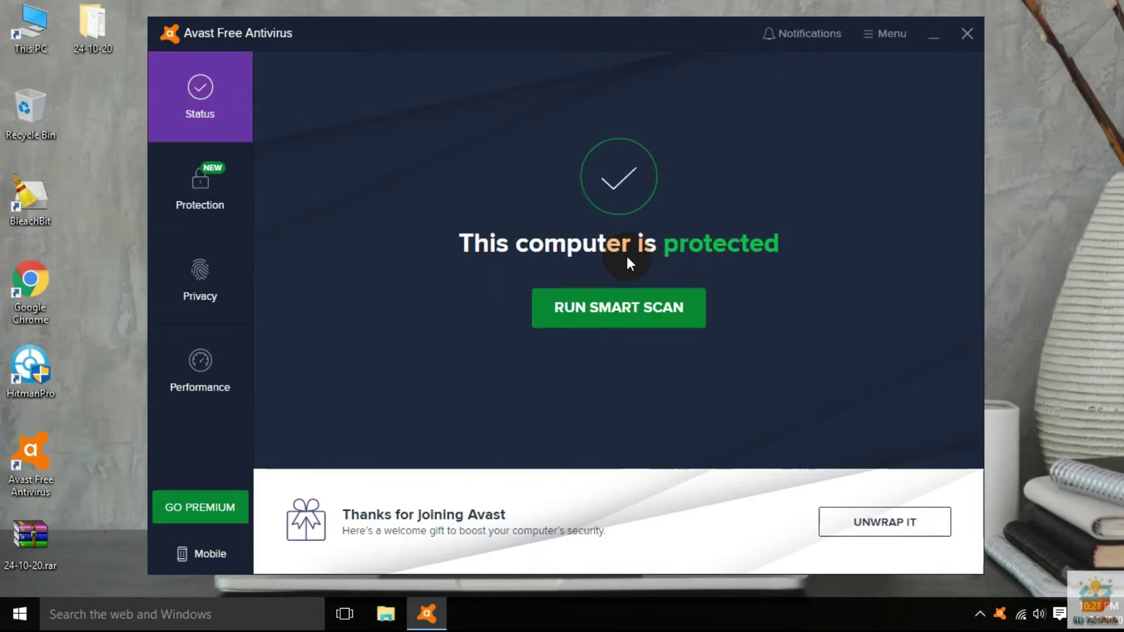
{"action": "left_click", "coordinate": [199, 187]}
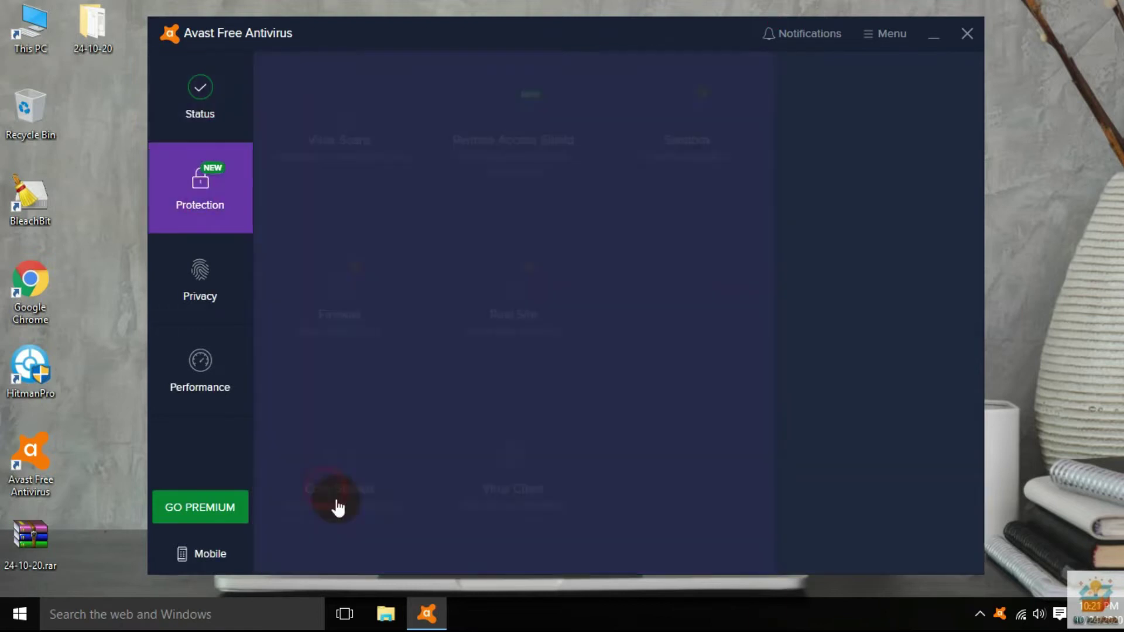
{"action": "left_click", "coordinate": [969, 45]}
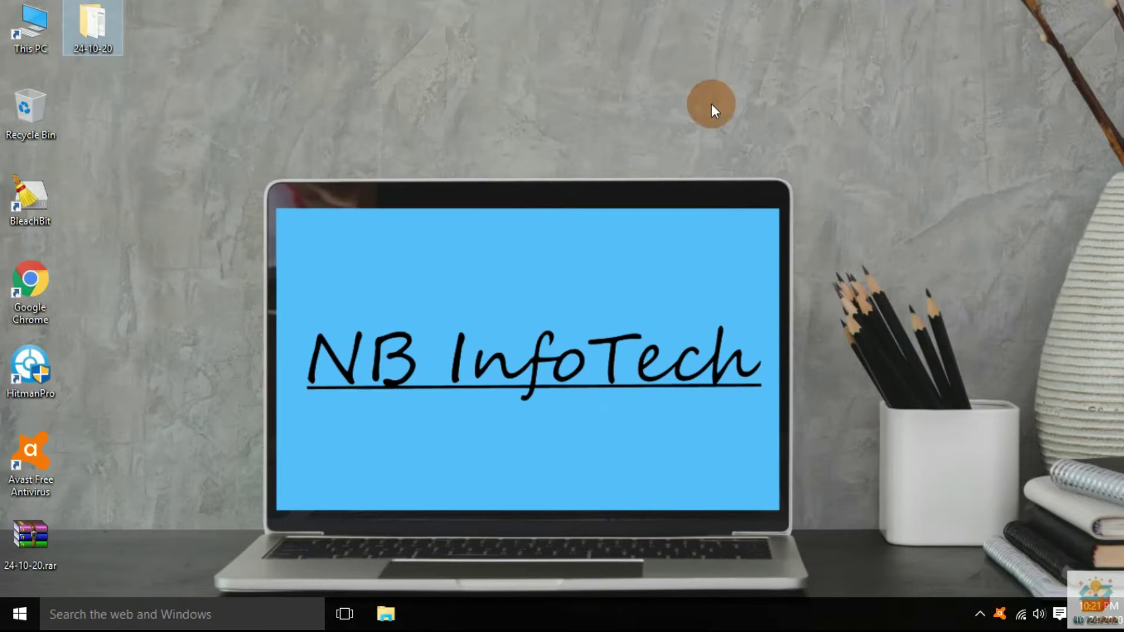
{"action": "left_click", "coordinate": [711, 104]}
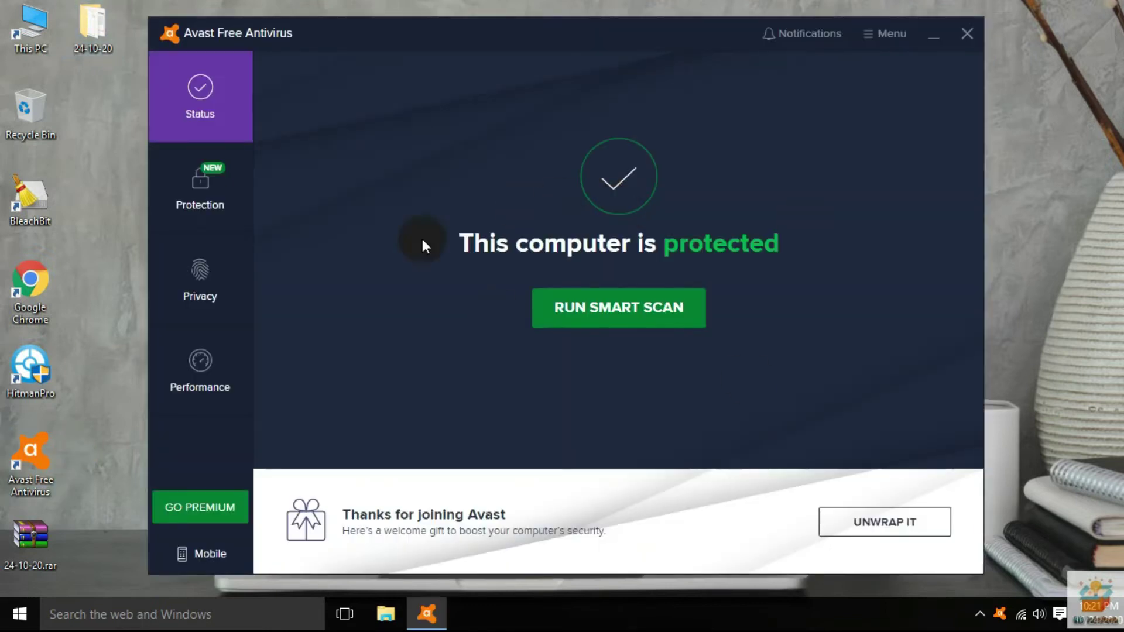
- Scan the 24-10-20 desktop folder for viruses again with the Avast shields turned on
{"action": "left_click", "coordinate": [96, 23]}
{"action": "right_click", "coordinate": [96, 23]}
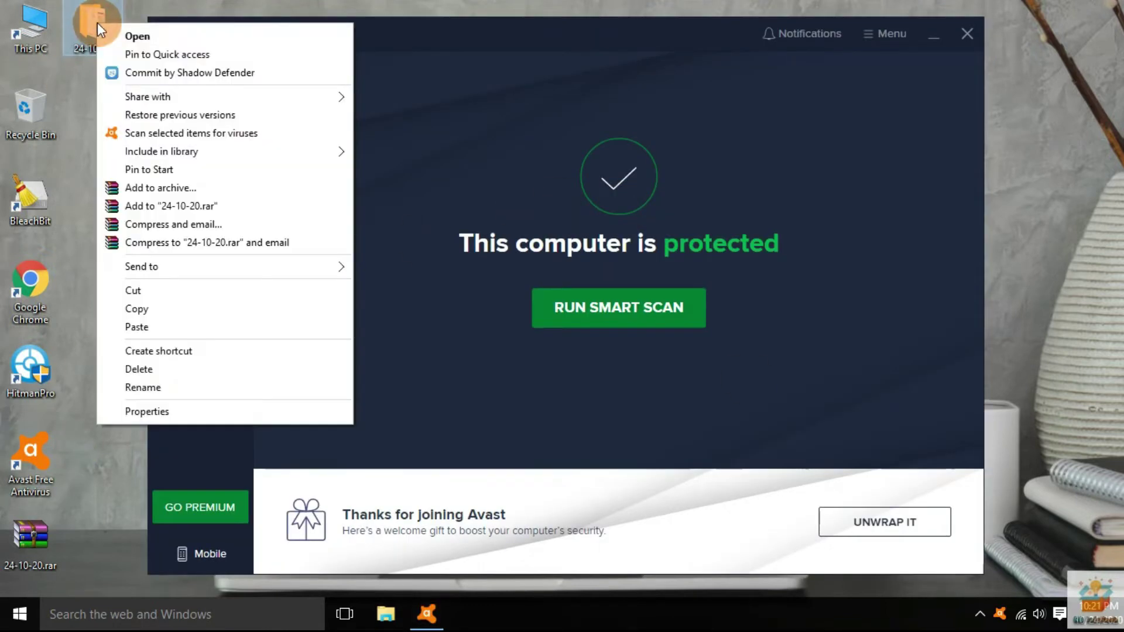
{"action": "left_click", "coordinate": [178, 136]}
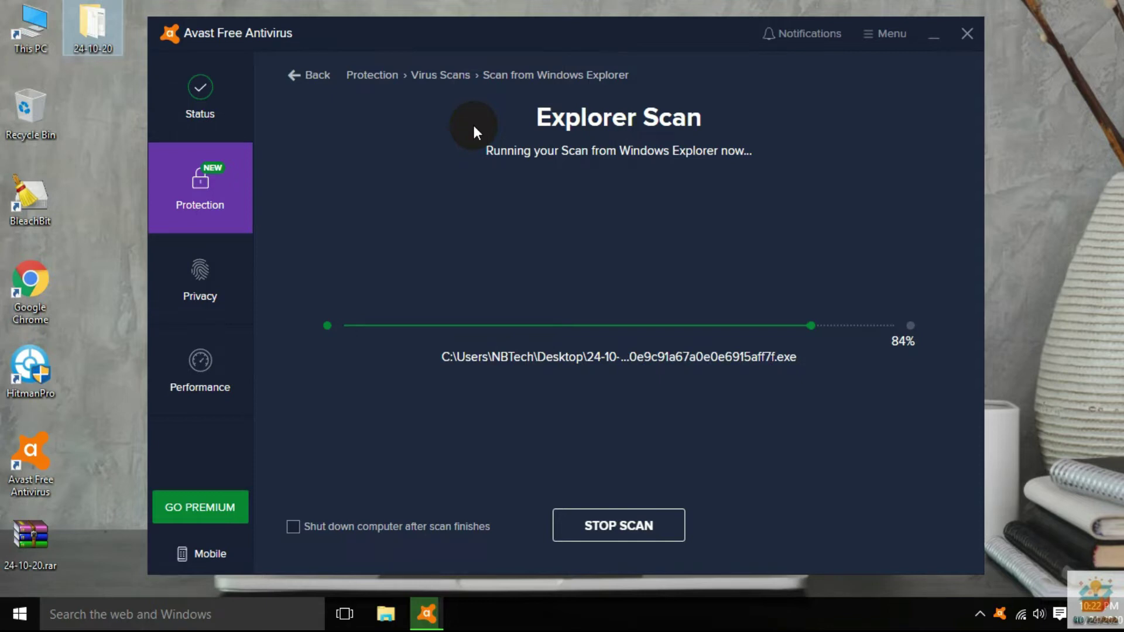
{"action": "left_click", "coordinate": [473, 125]}
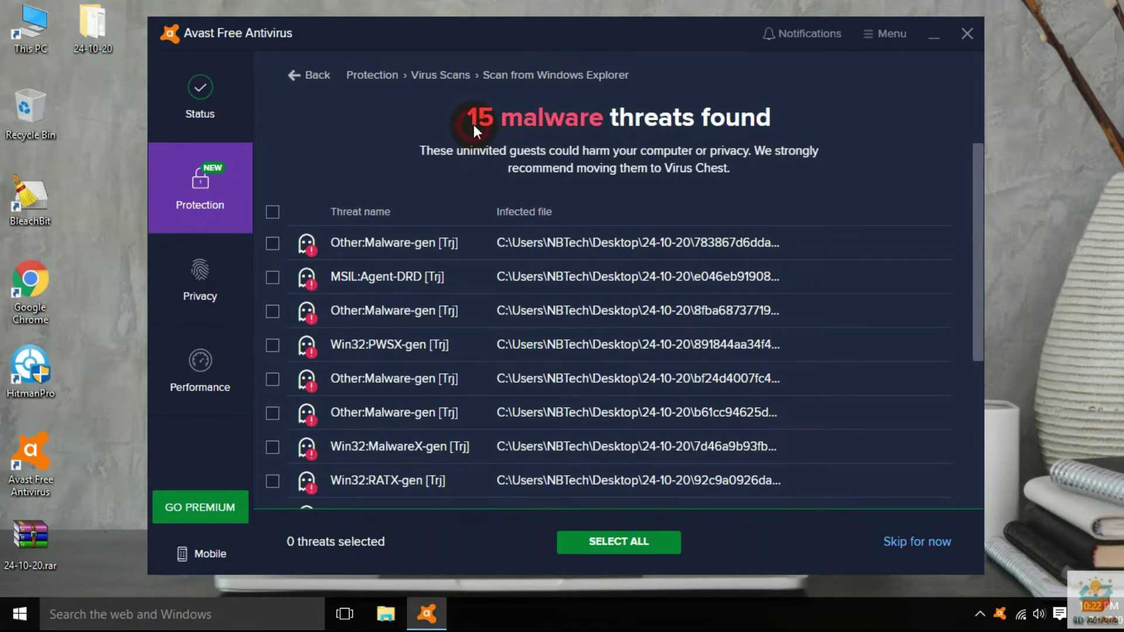
- Move all threats from the second scan to the Virus Chest and review their removal status
{"action": "scroll", "coordinate": [614, 329], "scroll_direction": "down", "scroll_amount": 5}
{"action": "scroll", "coordinate": [613, 329], "scroll_direction": "up", "scroll_amount": 5}
{"action": "left_click", "coordinate": [273, 212]}
{"action": "left_click", "coordinate": [613, 541]}
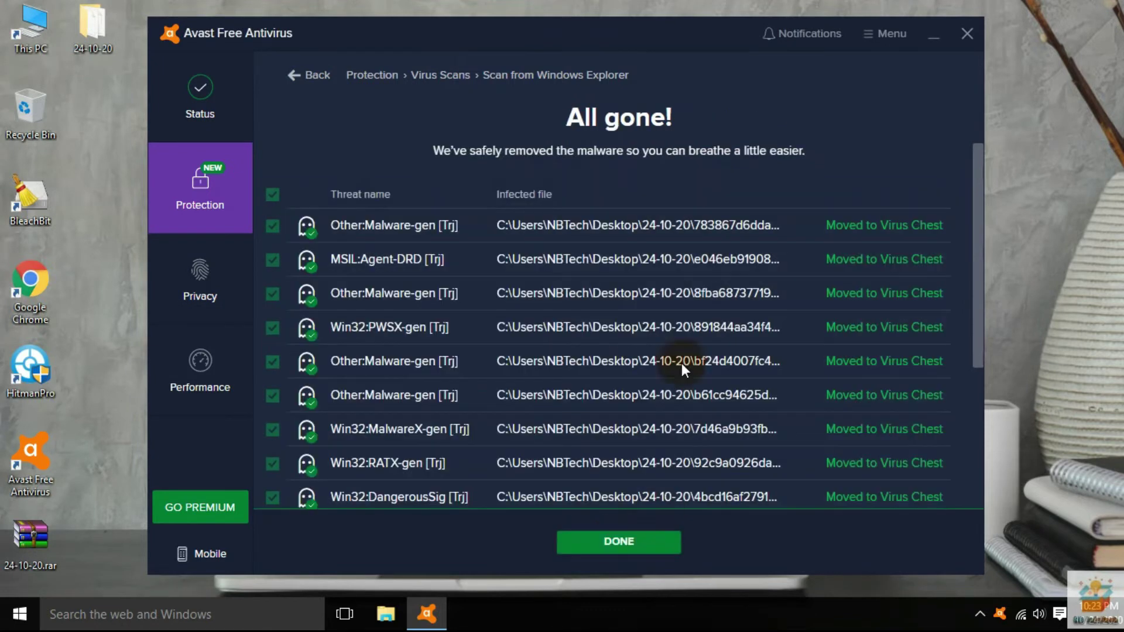
{"action": "scroll", "coordinate": [562, 360], "scroll_direction": "down", "scroll_amount": 3}
{"action": "scroll", "coordinate": [571, 356], "scroll_direction": "up", "scroll_amount": 3}
{"action": "scroll", "coordinate": [572, 357], "scroll_direction": "down", "scroll_amount": 3}
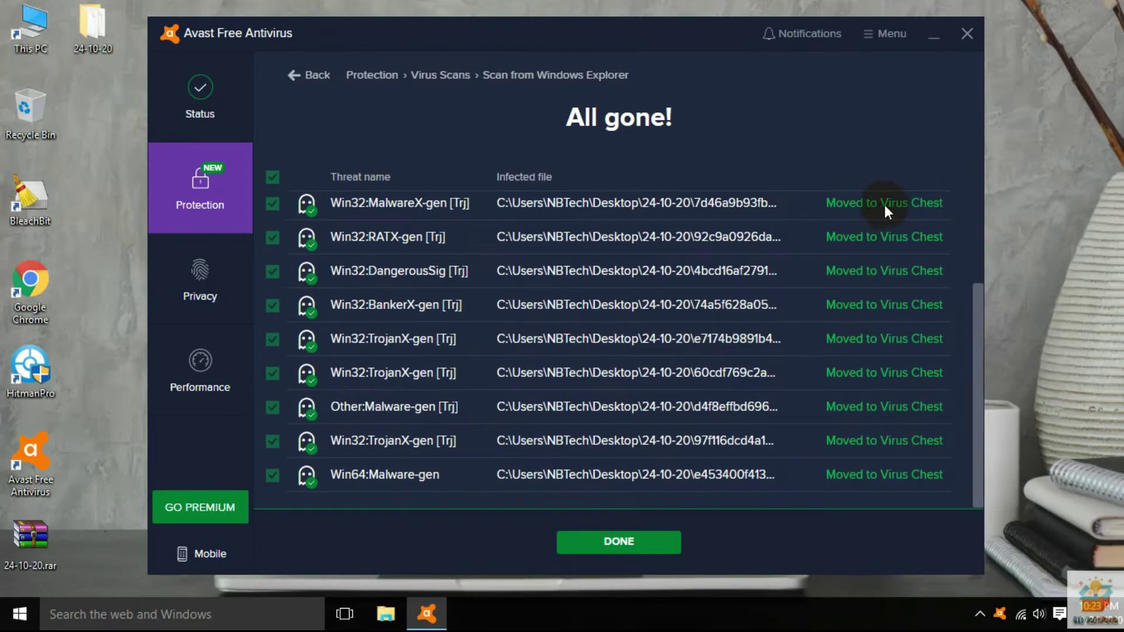
- Dismiss the scan results and count the files left in the 24-10-20 folder, excluding 000Mal_Tester.exe
{"action": "left_click", "coordinate": [617, 542]}
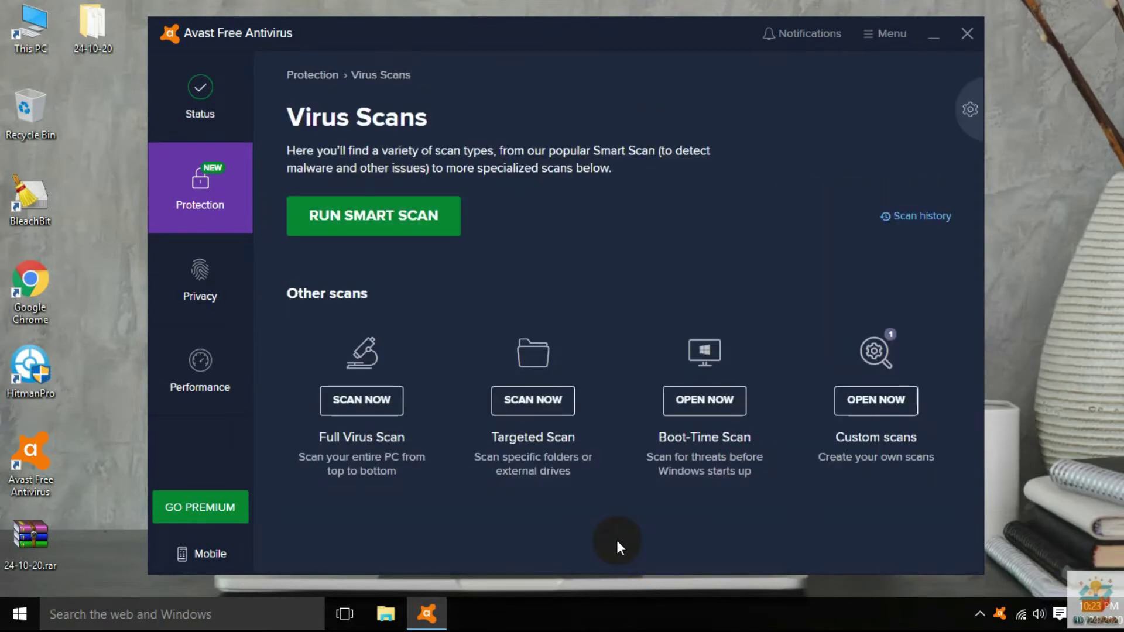
{"action": "left_click", "coordinate": [934, 35]}
{"action": "double_click", "coordinate": [100, 30]}
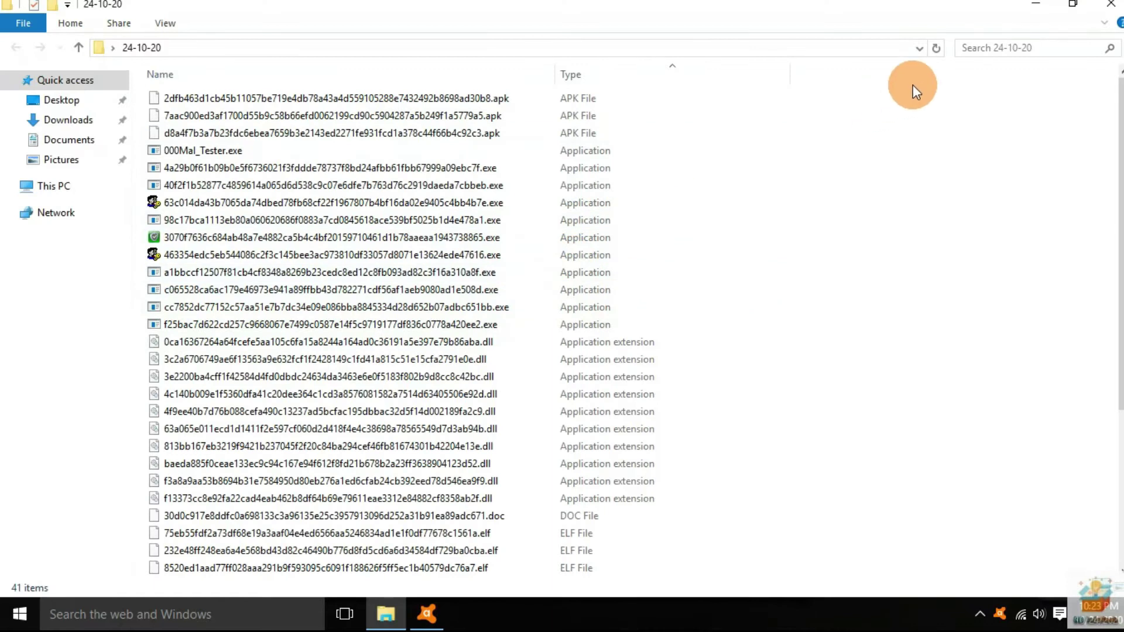
{"action": "key", "text": "ctrl+a"}
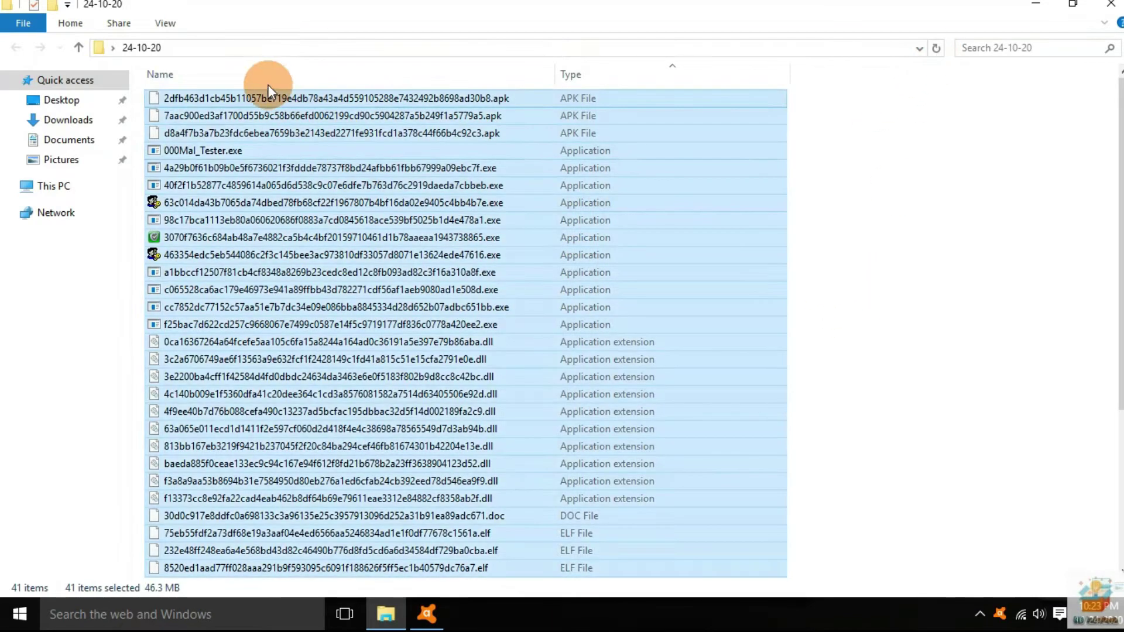
{"action": "left_click", "coordinate": [193, 151], "text": "ctrl"}
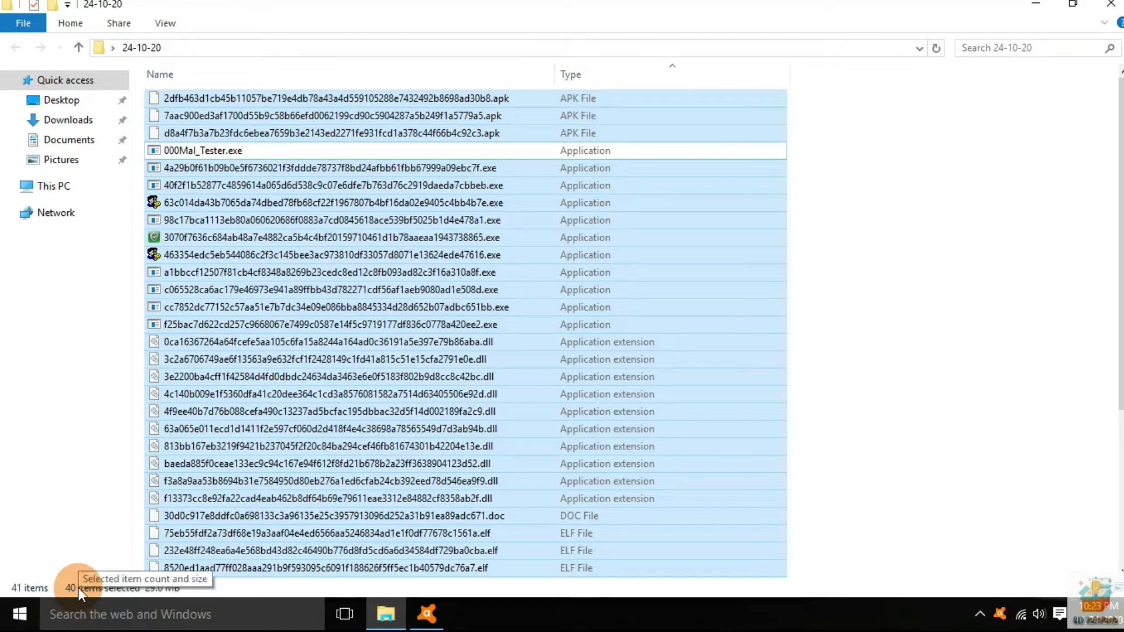
{"action": "left_click", "coordinate": [931, 334]}
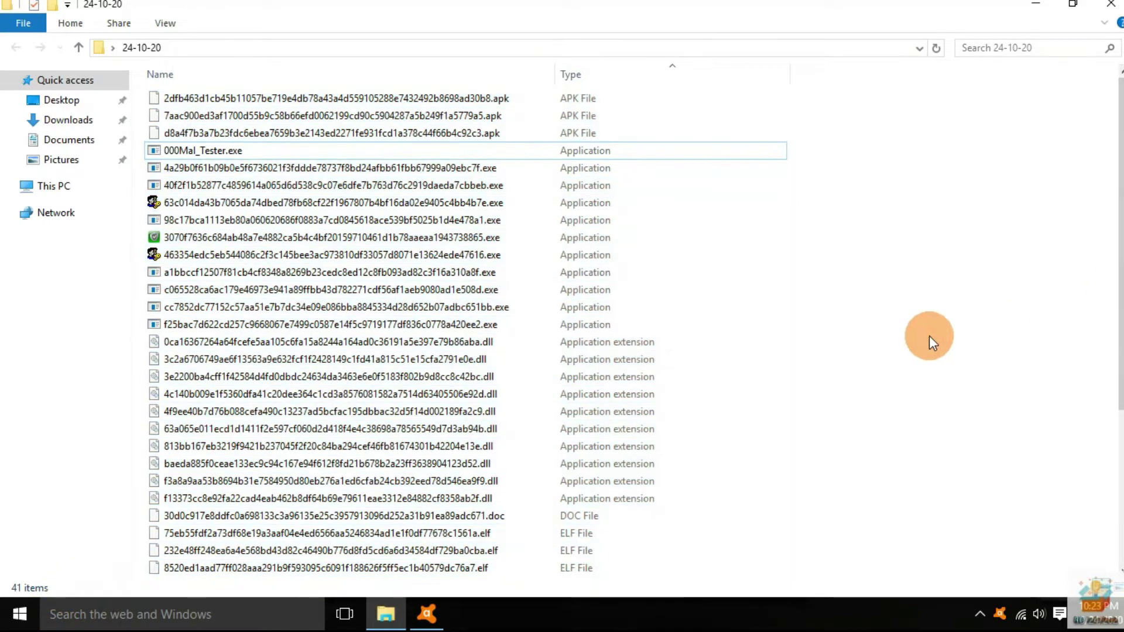
{"action": "left_click", "coordinate": [1031, 5]}
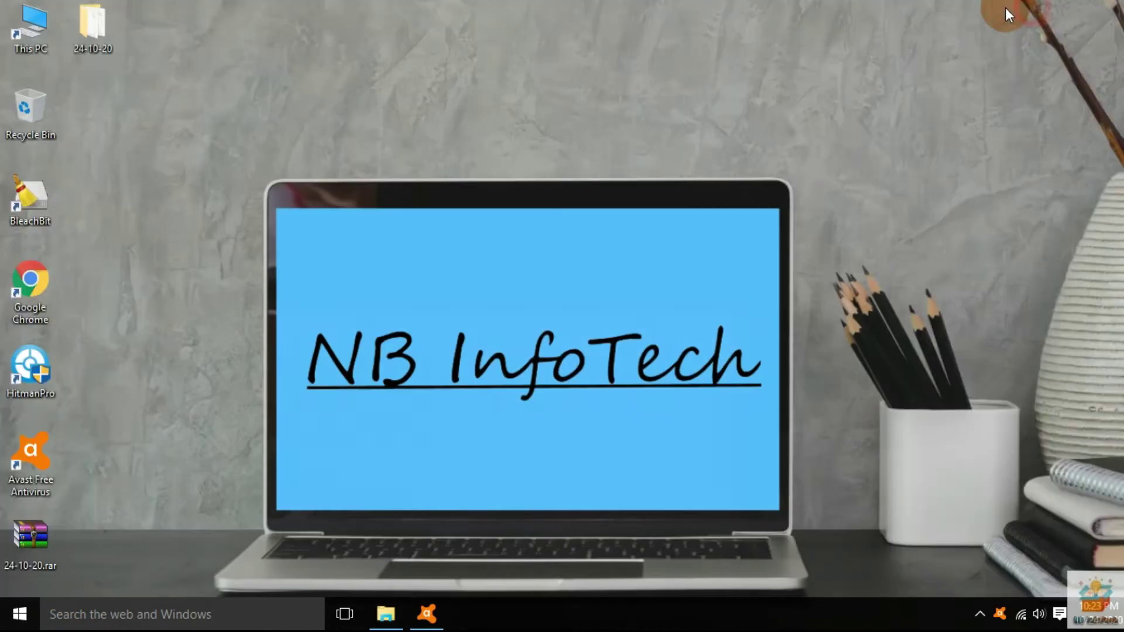
- Check in Avast that all Core Shields are on, view the protection status, and close the antivirus window
{"action": "left_click", "coordinate": [427, 613]}
{"action": "left_click", "coordinate": [197, 184]}
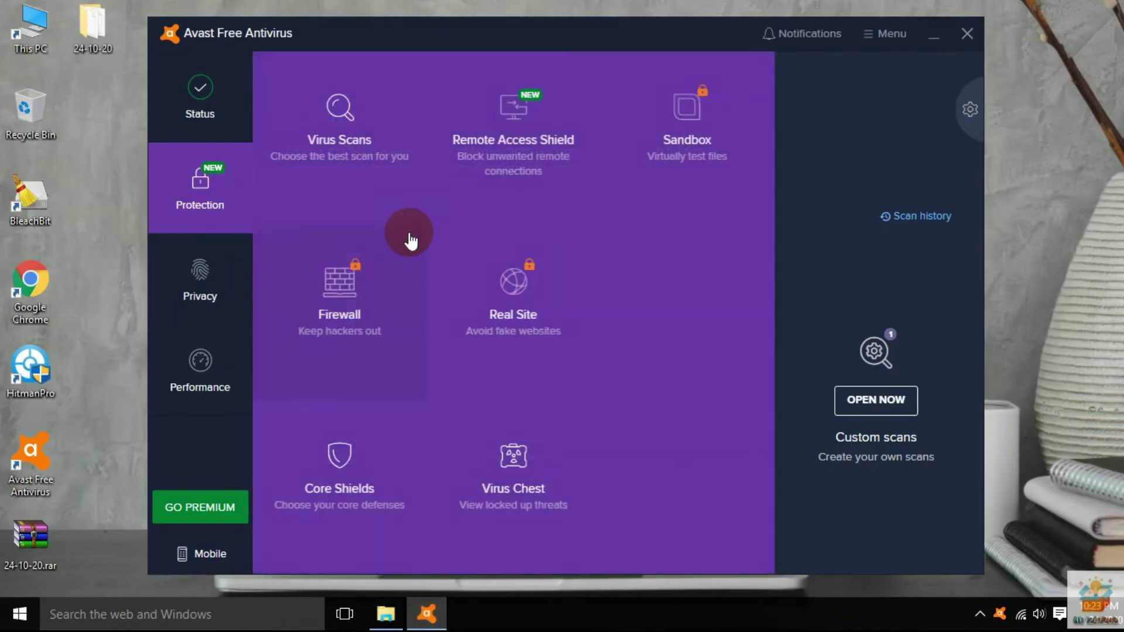
{"action": "left_click", "coordinate": [325, 485]}
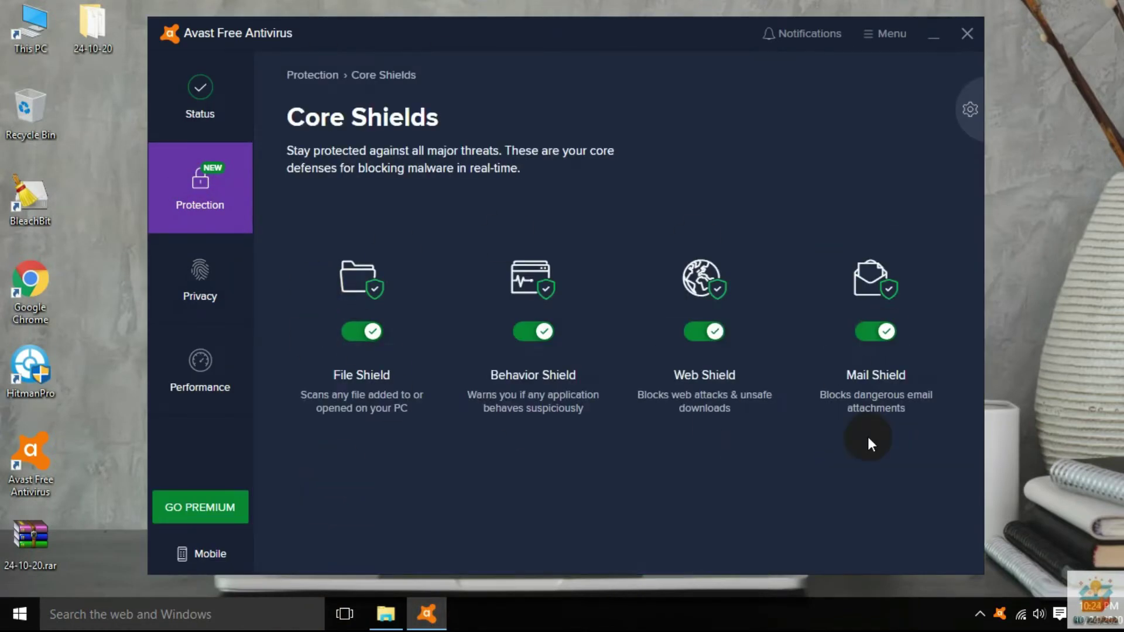
{"action": "left_click", "coordinate": [201, 95]}
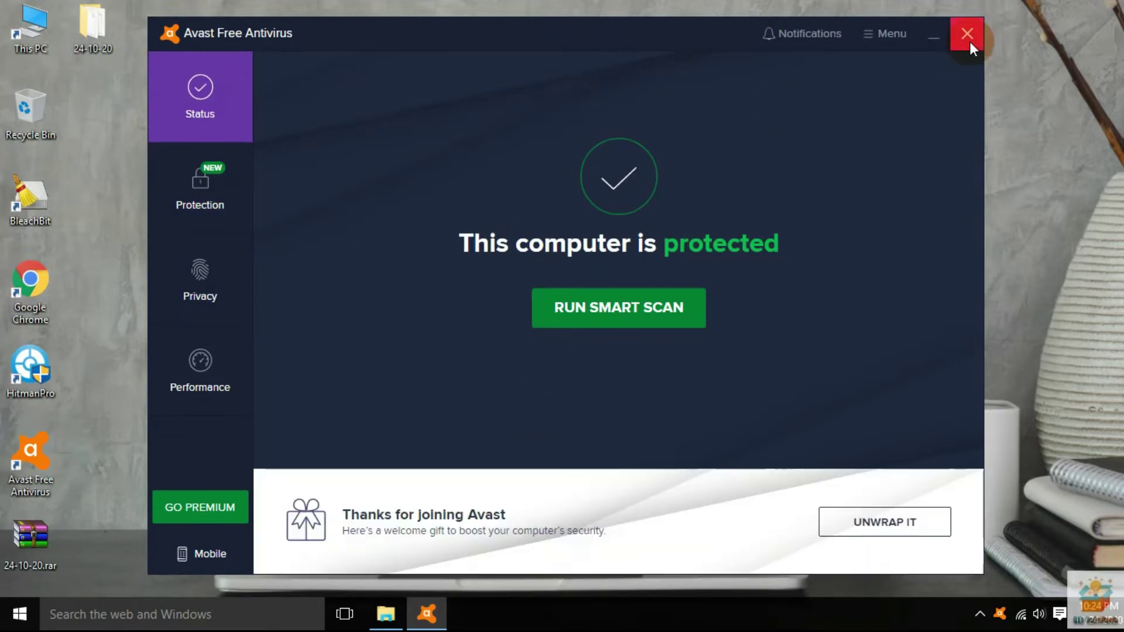
{"action": "left_click", "coordinate": [969, 41]}
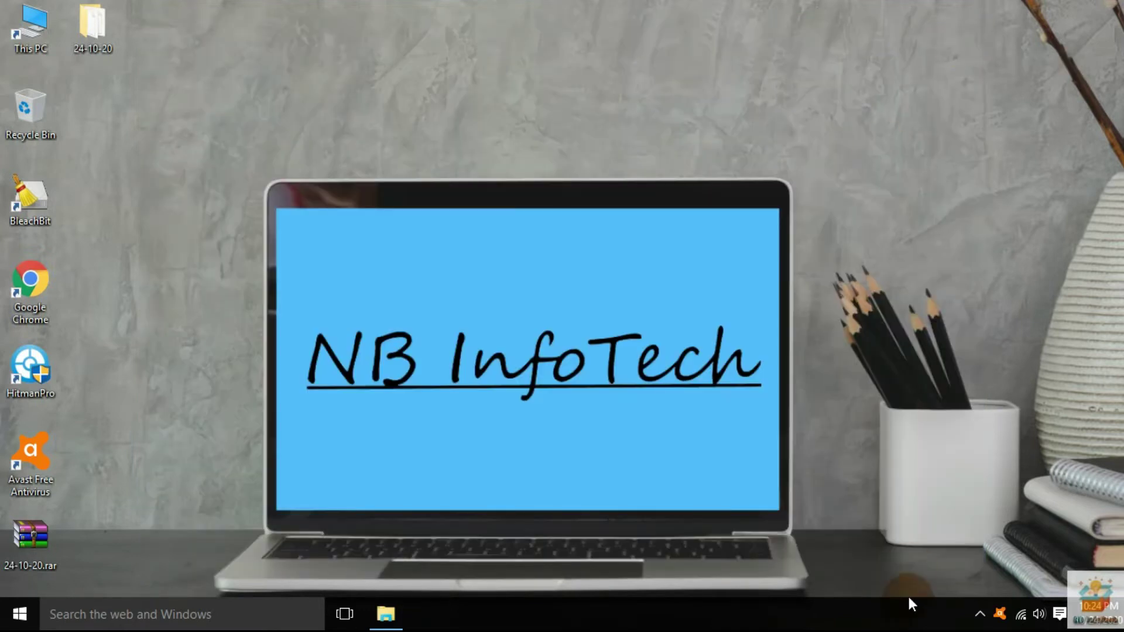
- Refresh the desktop and open Task Manager in its detailed view, clear of the folder window
{"action": "right_click", "coordinate": [882, 609]}
{"action": "left_click", "coordinate": [924, 552]}
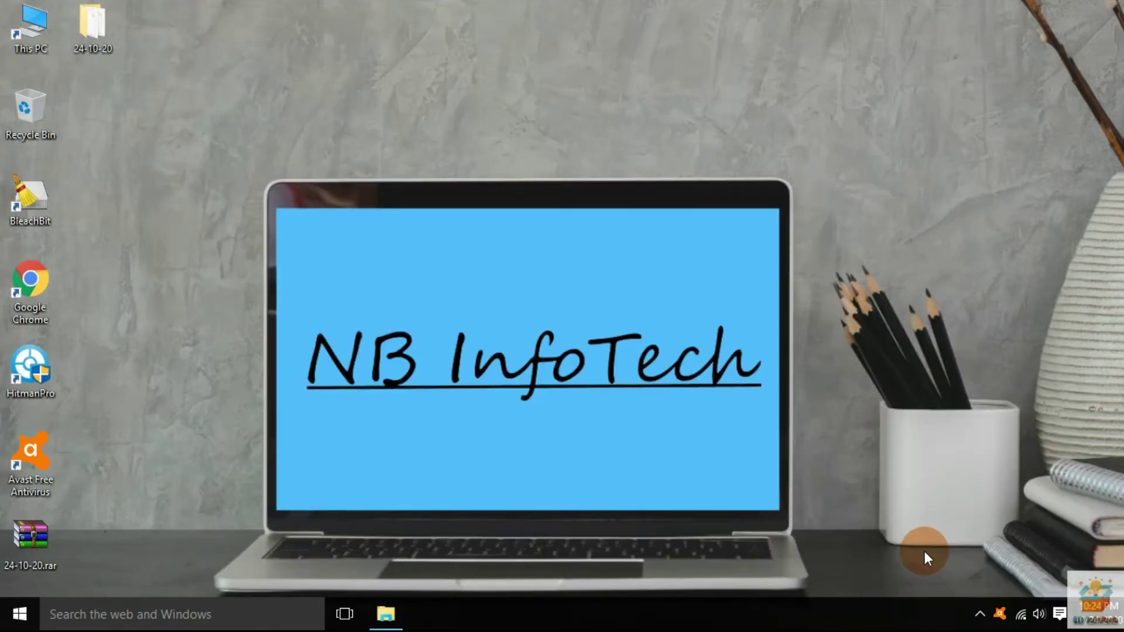
{"action": "key", "text": "ctrl+shift+Escape"}
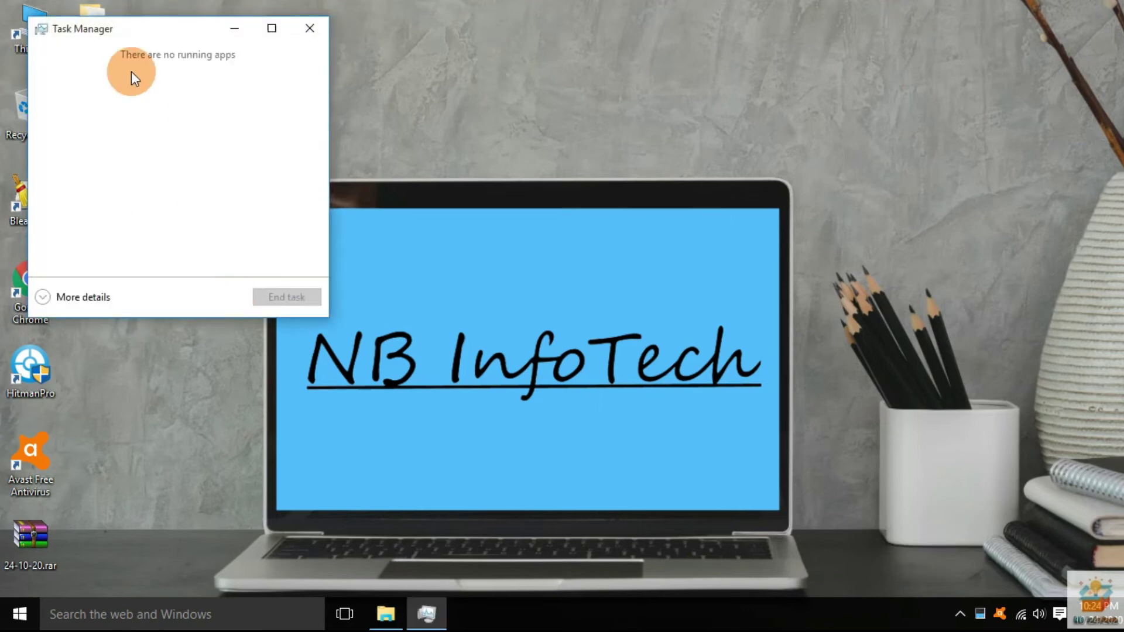
{"action": "left_click", "coordinate": [40, 295]}
{"action": "left_click_drag", "start_coordinate": [876, 42], "coordinate": [880, 21]}
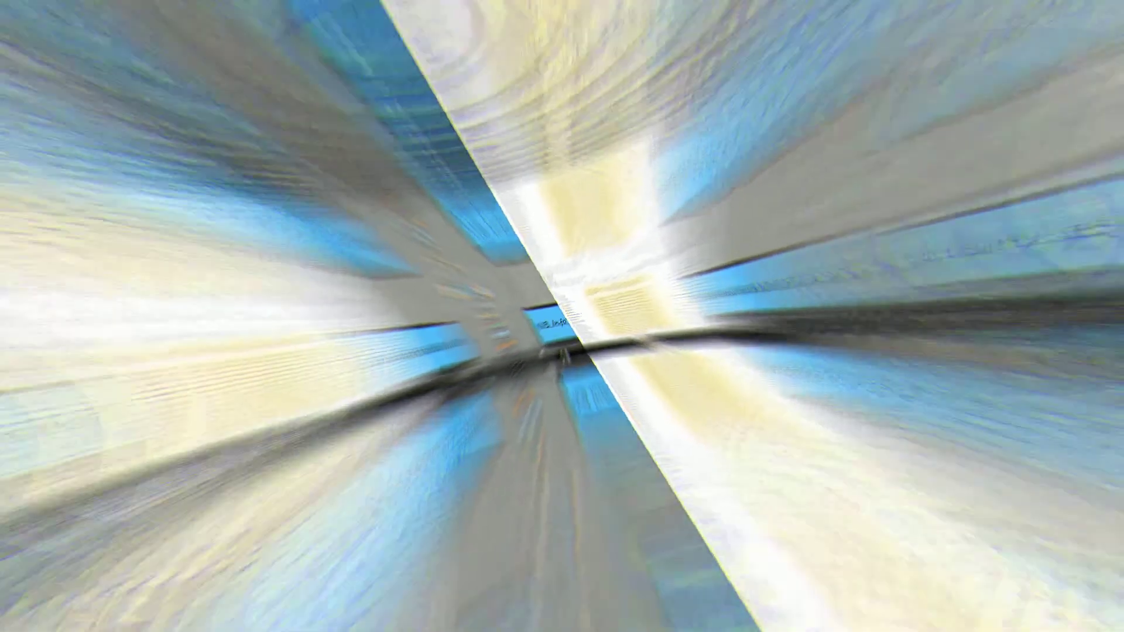
- Run Mal_Tester.exe from the 24-10-20 folder, narrow its console beside Task Manager, and answer y to the real-time protection question
{"action": "left_click", "coordinate": [303, 338]}
{"action": "double_click", "coordinate": [323, 336]}
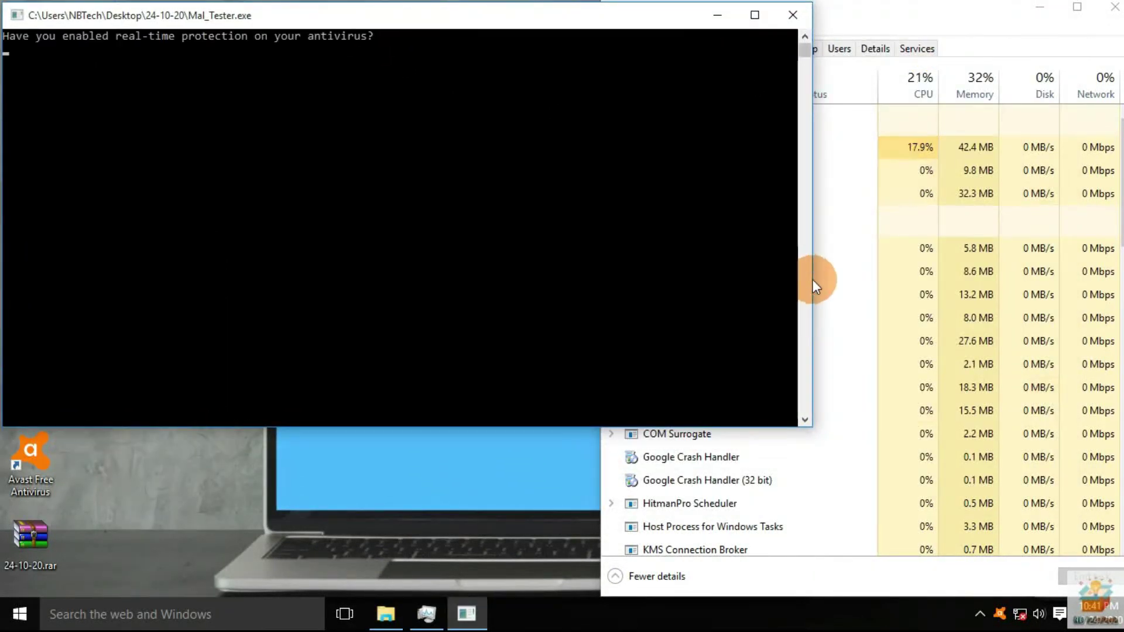
{"action": "left_click_drag", "start_coordinate": [813, 296], "coordinate": [600, 285]}
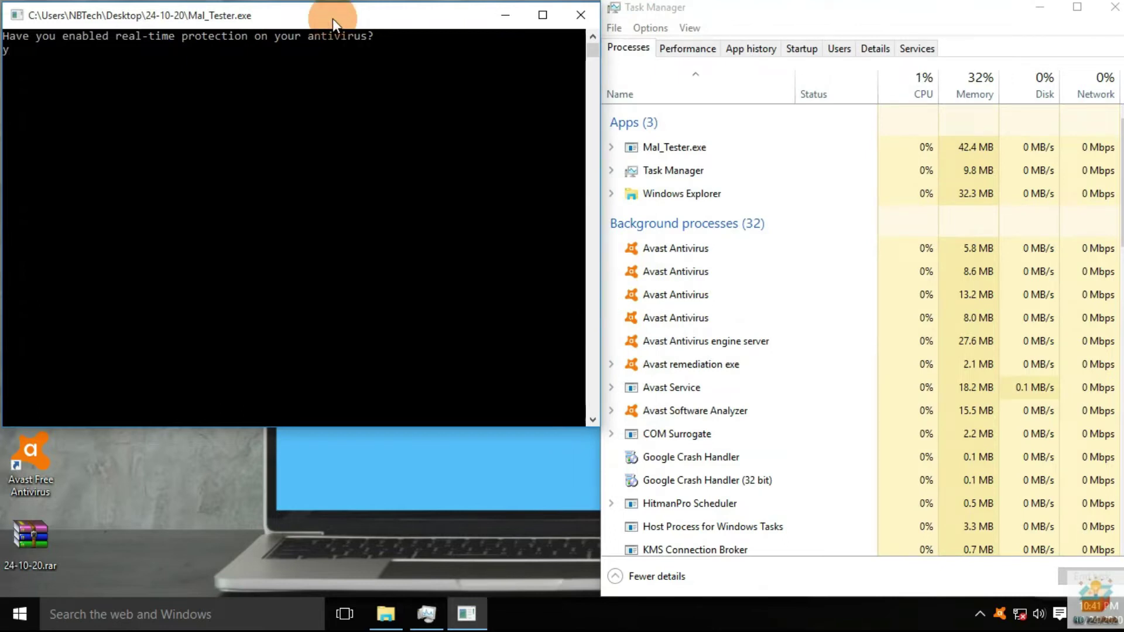
{"action": "key", "text": "Return"}
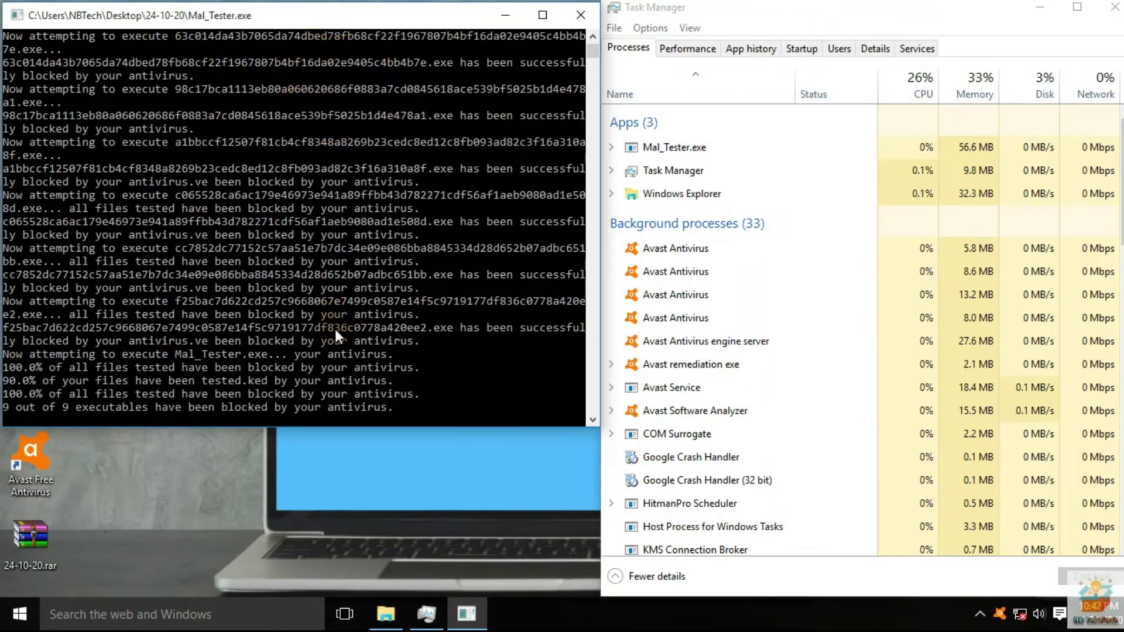
- Review the maximized Mal_Tester.exe output for each executable's blocking result and the overall percentage, and close the console
{"action": "left_click", "coordinate": [542, 14]}
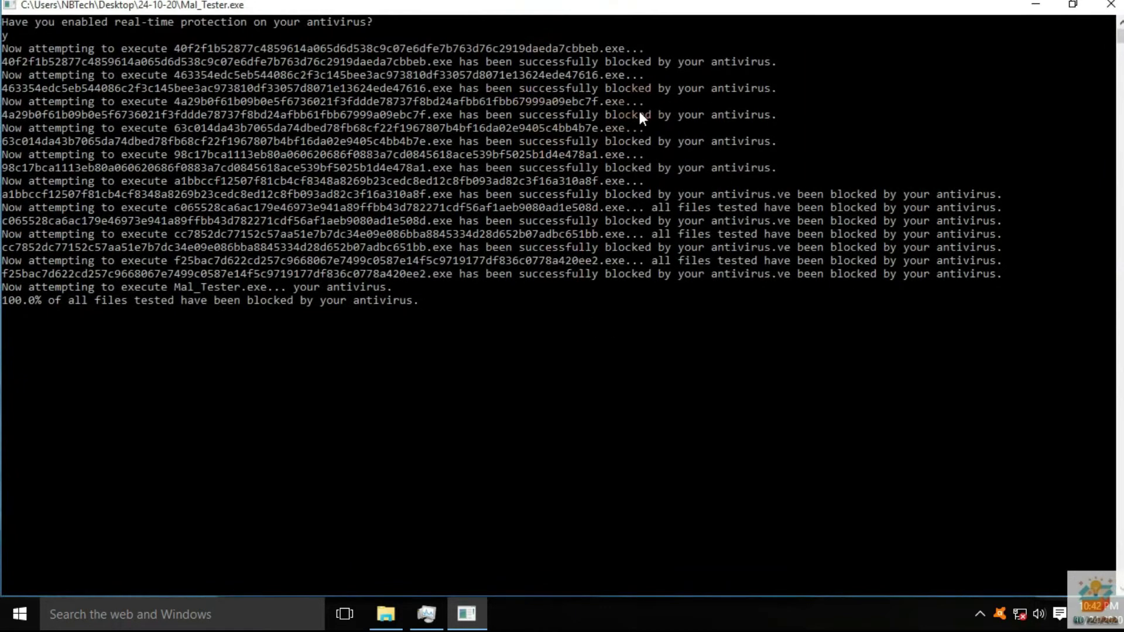
{"action": "left_click", "coordinate": [602, 49]}
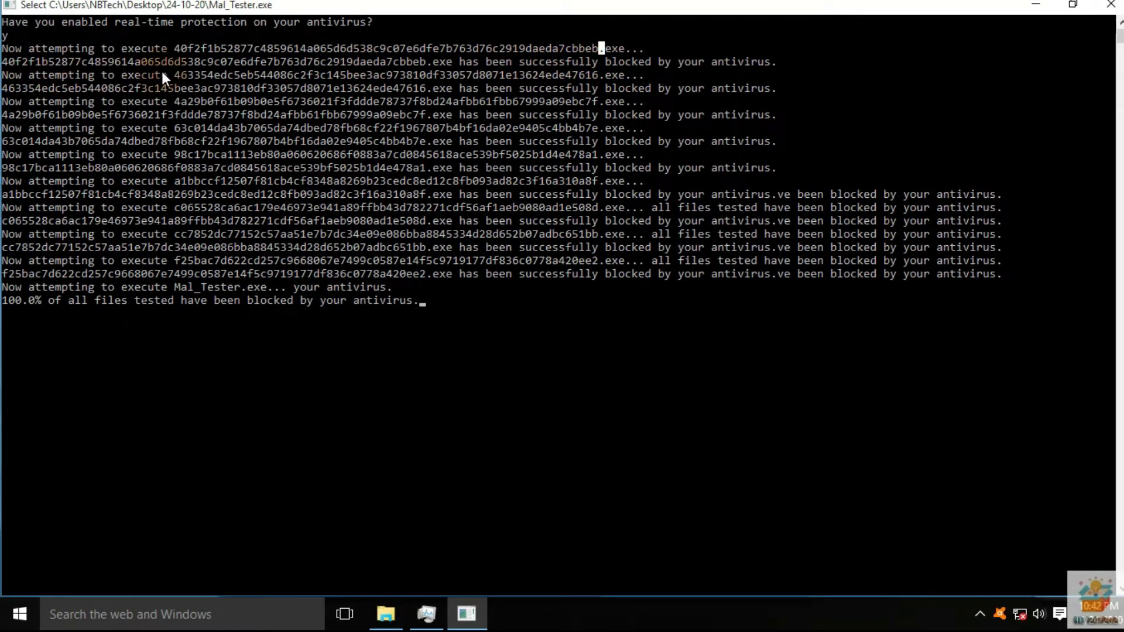
{"action": "left_click_drag", "start_coordinate": [5, 66], "coordinate": [764, 58]}
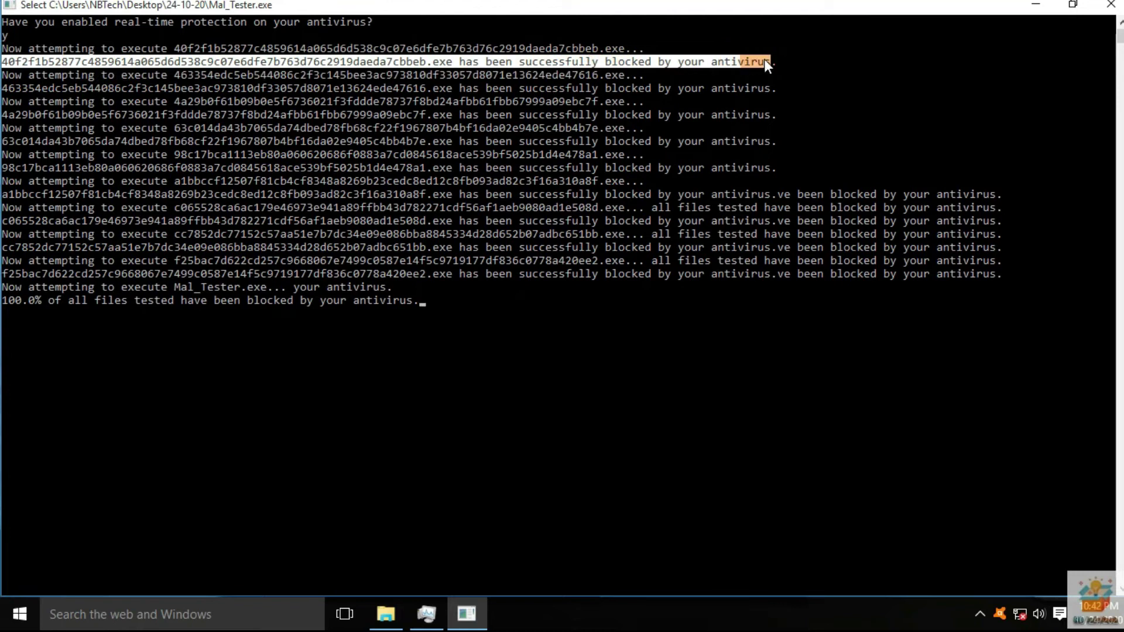
{"action": "left_click_drag", "start_coordinate": [625, 90], "coordinate": [673, 198]}
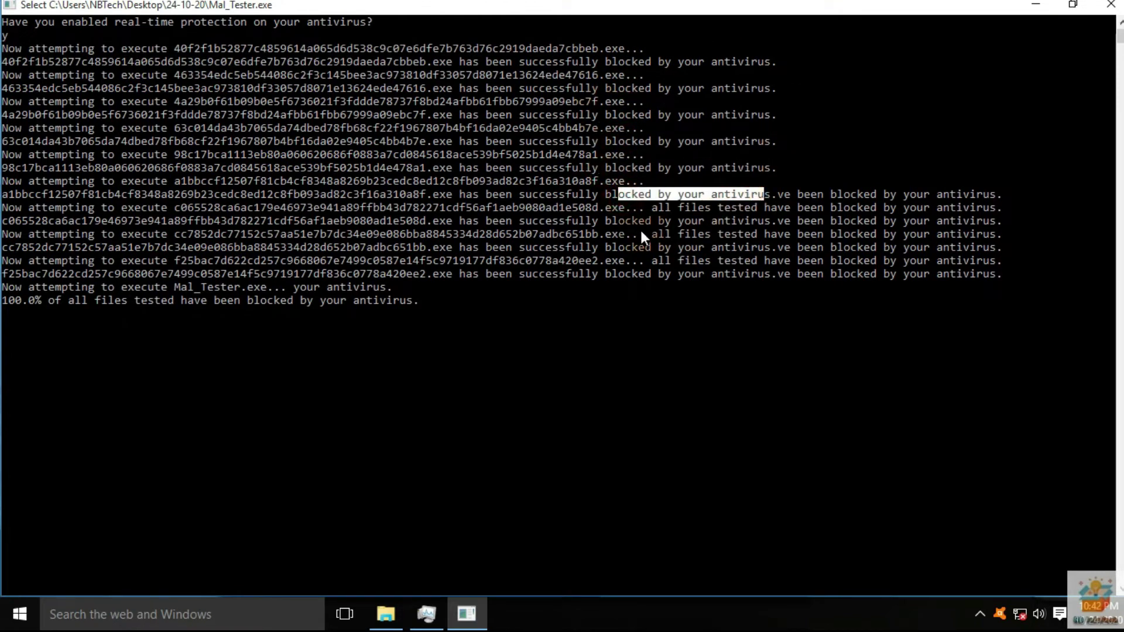
{"action": "left_click", "coordinate": [667, 207]}
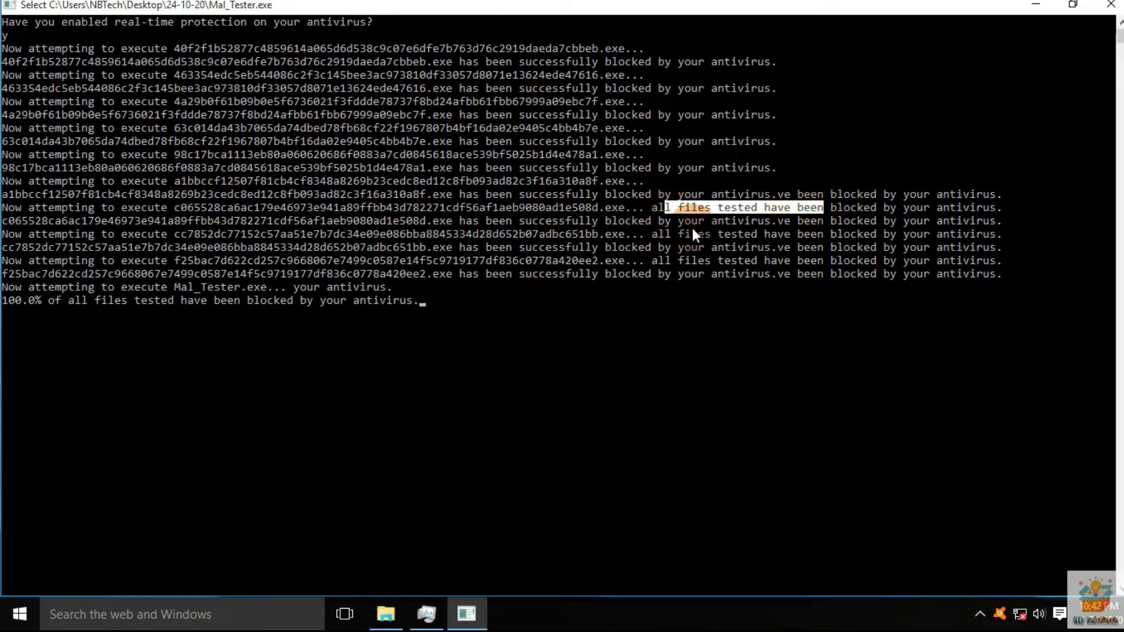
{"action": "left_click_drag", "start_coordinate": [652, 233], "coordinate": [757, 237]}
{"action": "left_click_drag", "start_coordinate": [655, 261], "coordinate": [735, 271]}
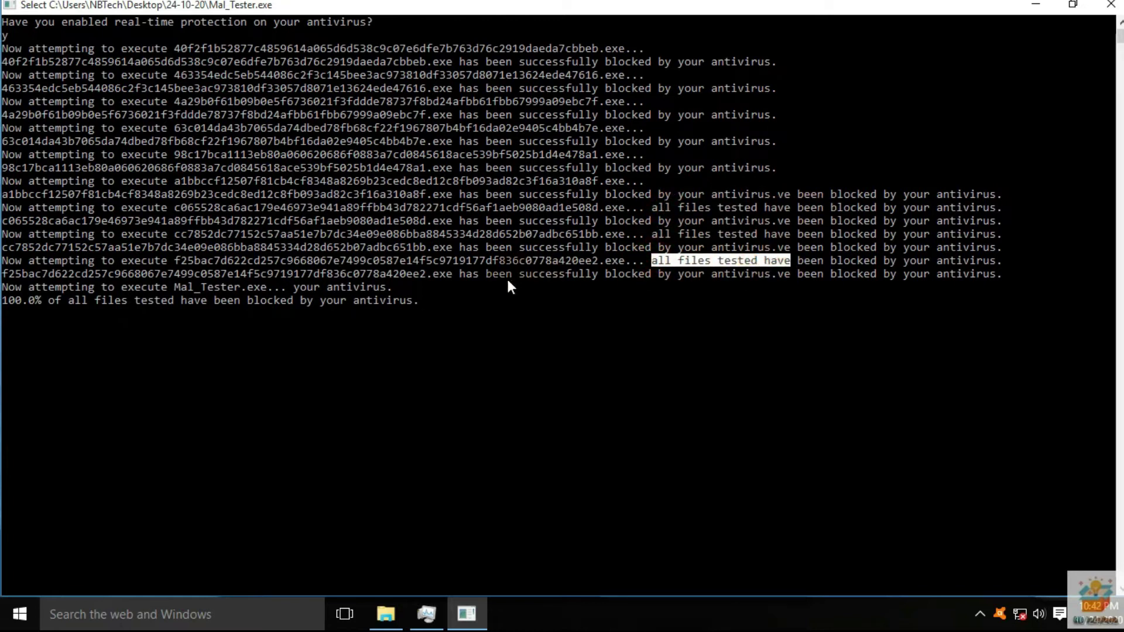
{"action": "left_click_drag", "start_coordinate": [507, 275], "coordinate": [594, 275]}
{"action": "left_click_drag", "start_coordinate": [5, 289], "coordinate": [139, 286]}
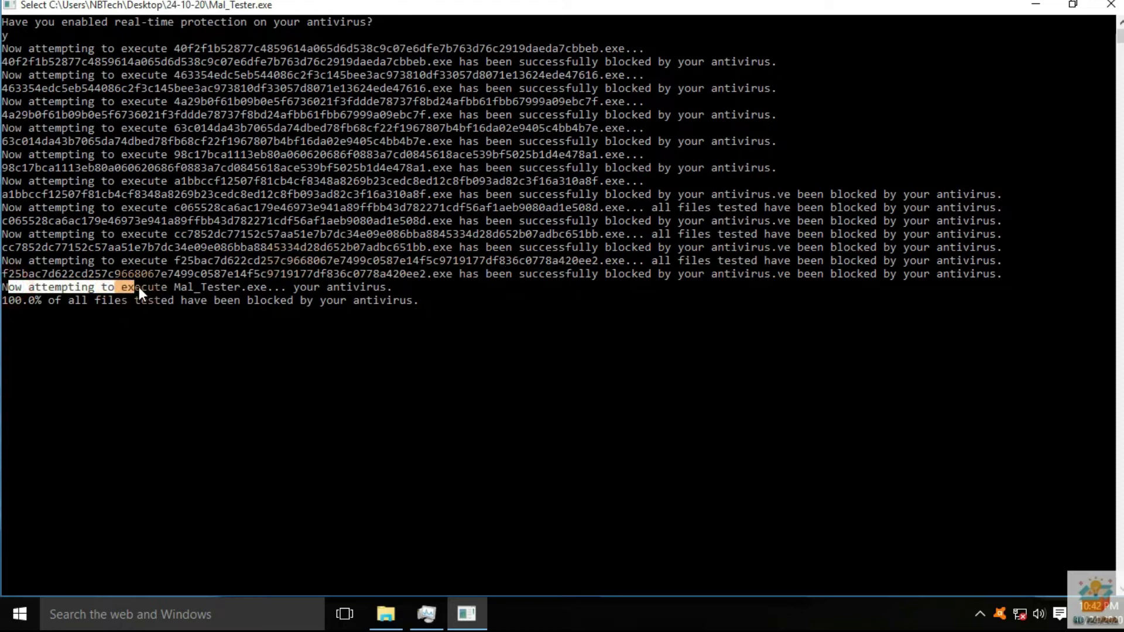
{"action": "left_click_drag", "start_coordinate": [272, 289], "coordinate": [8, 301]}
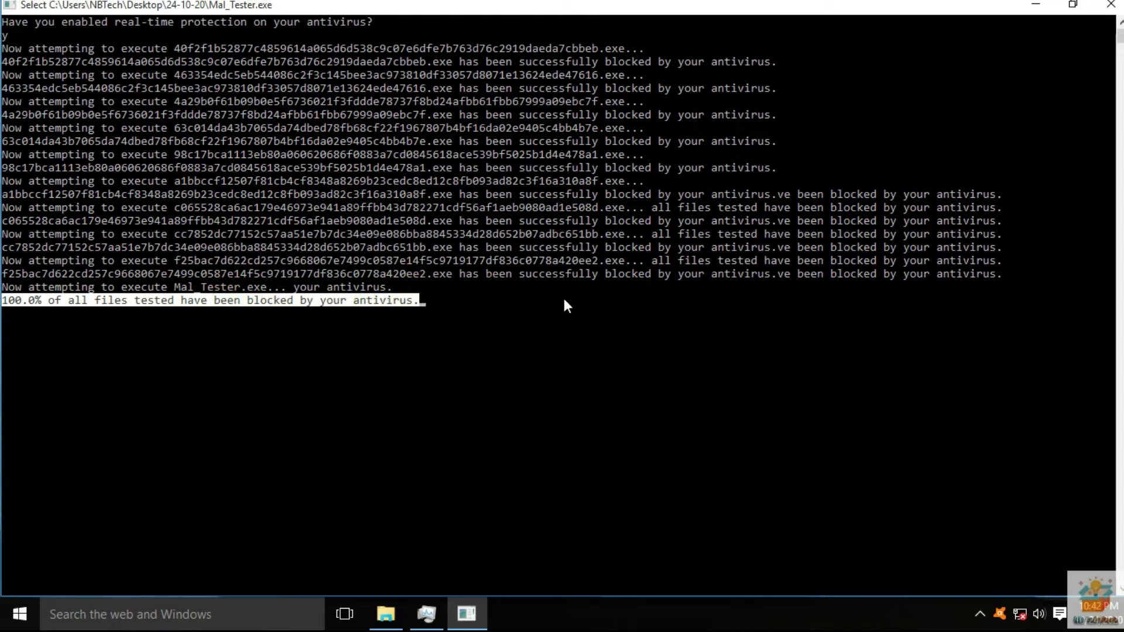
{"action": "left_click", "coordinate": [1112, 6]}
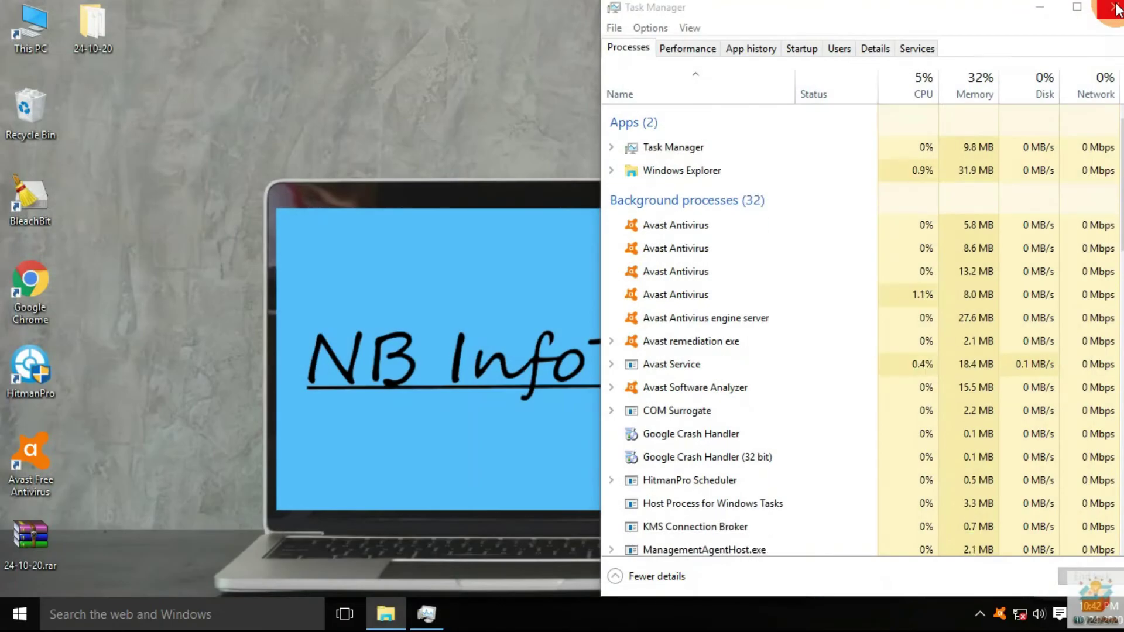
- Refresh the desktop and close Task Manager
{"action": "right_click", "coordinate": [325, 116]}
{"action": "left_click", "coordinate": [357, 165]}
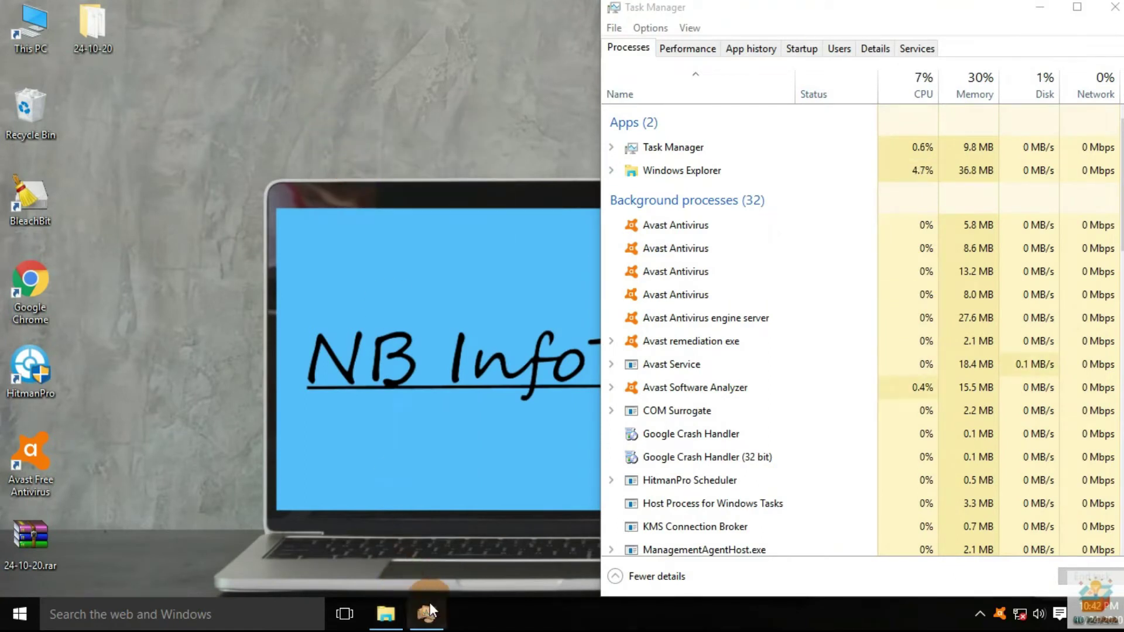
{"action": "left_click", "coordinate": [451, 534]}
- Refresh the 24-10-20 folder, look through the files remaining after the execution test, and close the folder
{"action": "left_click", "coordinate": [386, 614]}
{"action": "left_click", "coordinate": [868, 74]}
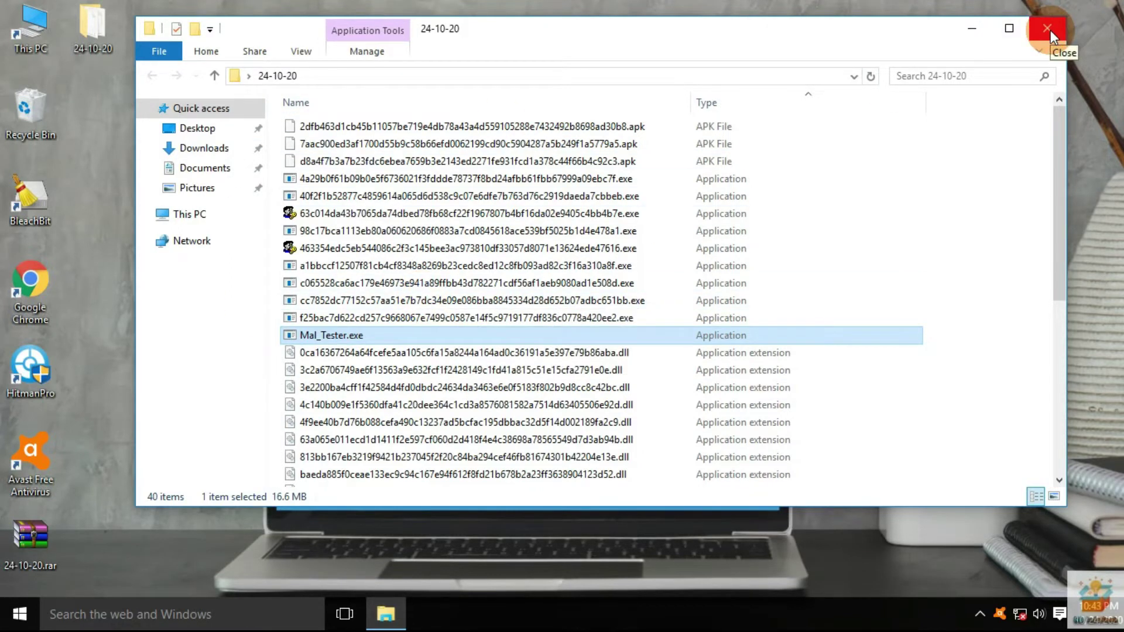
{"action": "scroll", "coordinate": [447, 248], "scroll_direction": "down", "scroll_amount": 4}
{"action": "scroll", "coordinate": [447, 249], "scroll_direction": "up", "scroll_amount": 4}
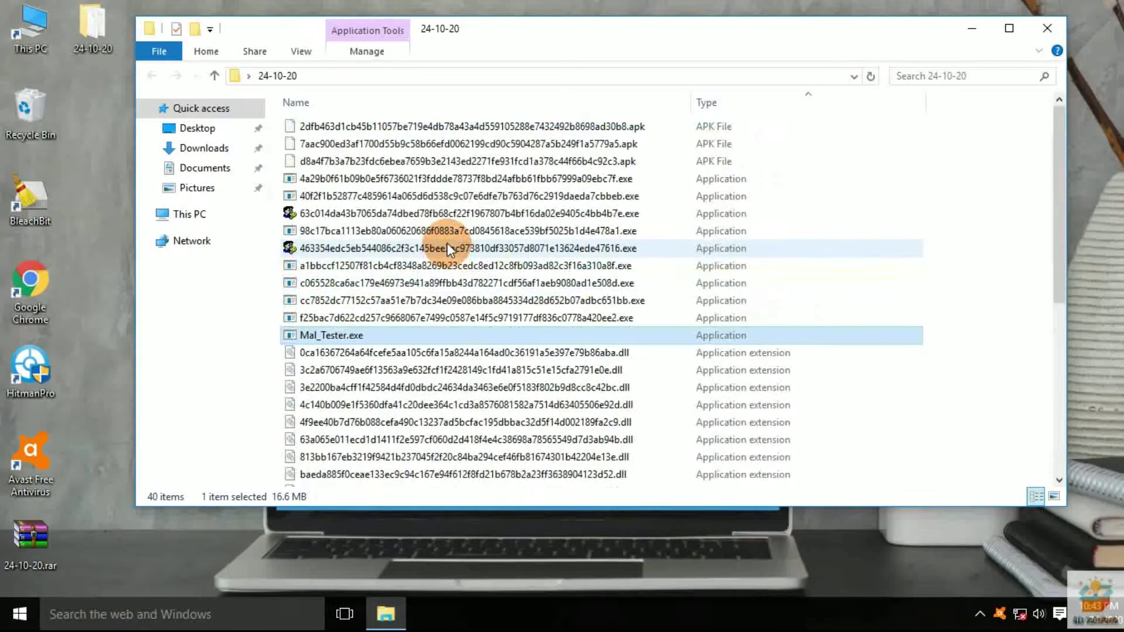
{"action": "left_click", "coordinate": [1039, 28]}
- Reopen the 24-10-20 folder, count its files excluding Mal_Tester.exe, and refresh the listing
{"action": "double_click", "coordinate": [105, 40]}
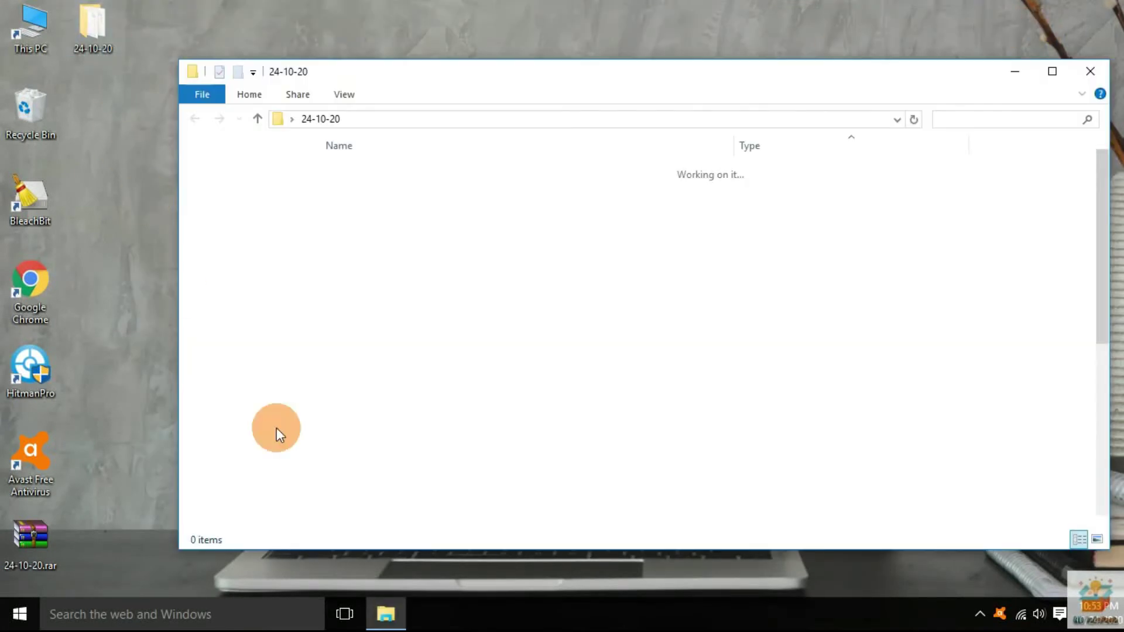
{"action": "left_click", "coordinate": [392, 379]}
{"action": "key", "text": "ctrl+a"}
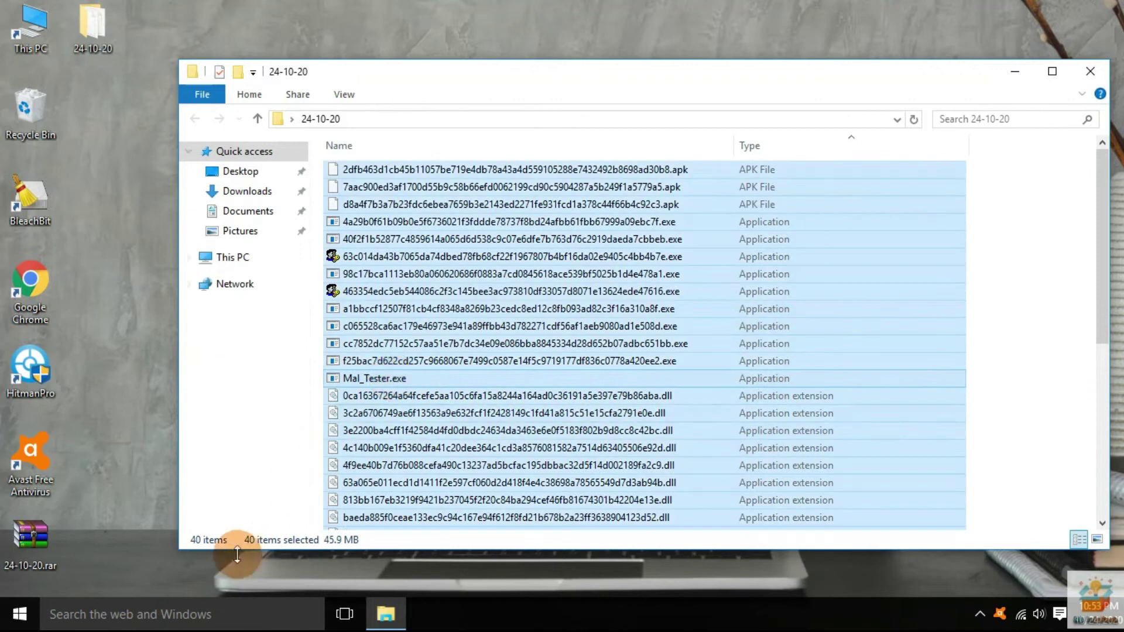
{"action": "left_click", "coordinate": [371, 381], "text": "ctrl"}
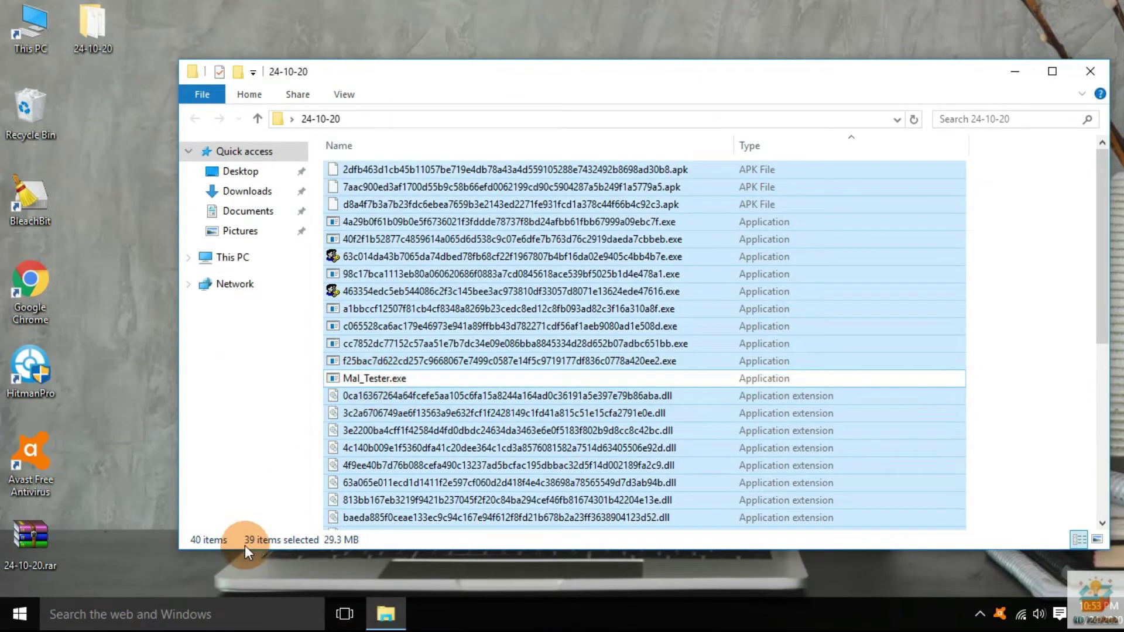
{"action": "left_click", "coordinate": [912, 118]}
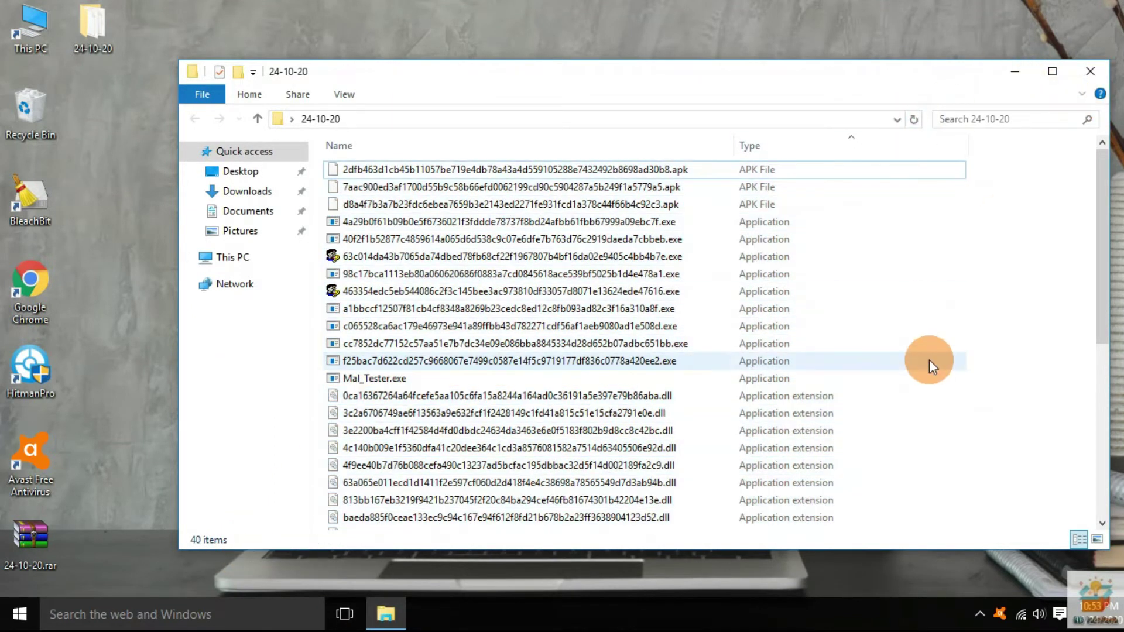
- Switch to Google Chrome and open the bookmarked VirusTotal site
{"action": "left_click", "coordinate": [24, 286]}
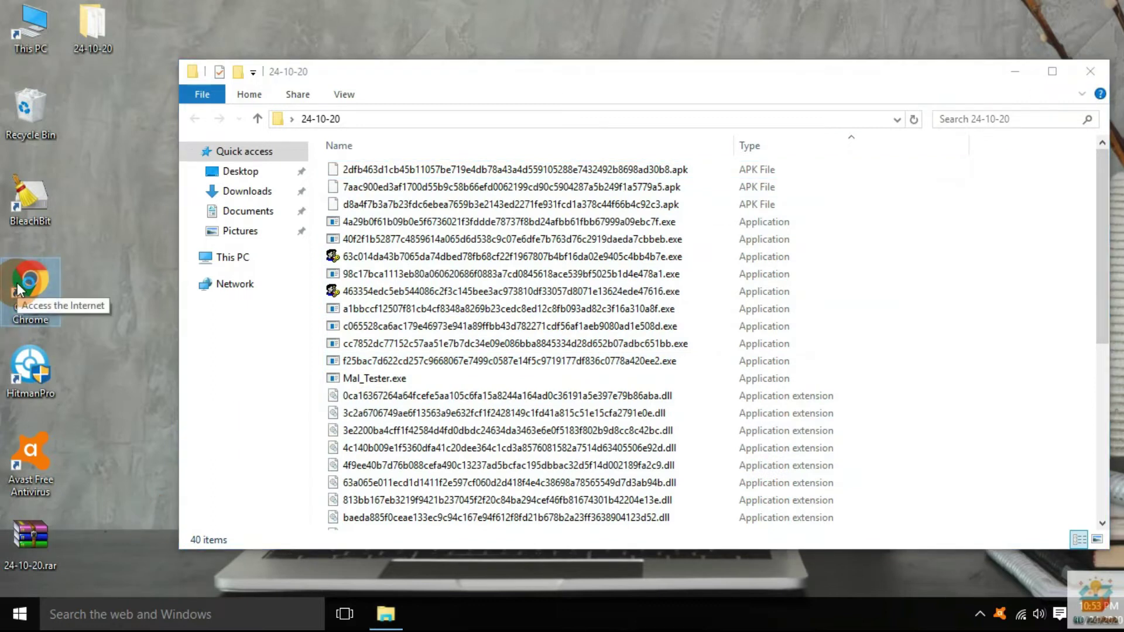
{"action": "left_click", "coordinate": [388, 489]}
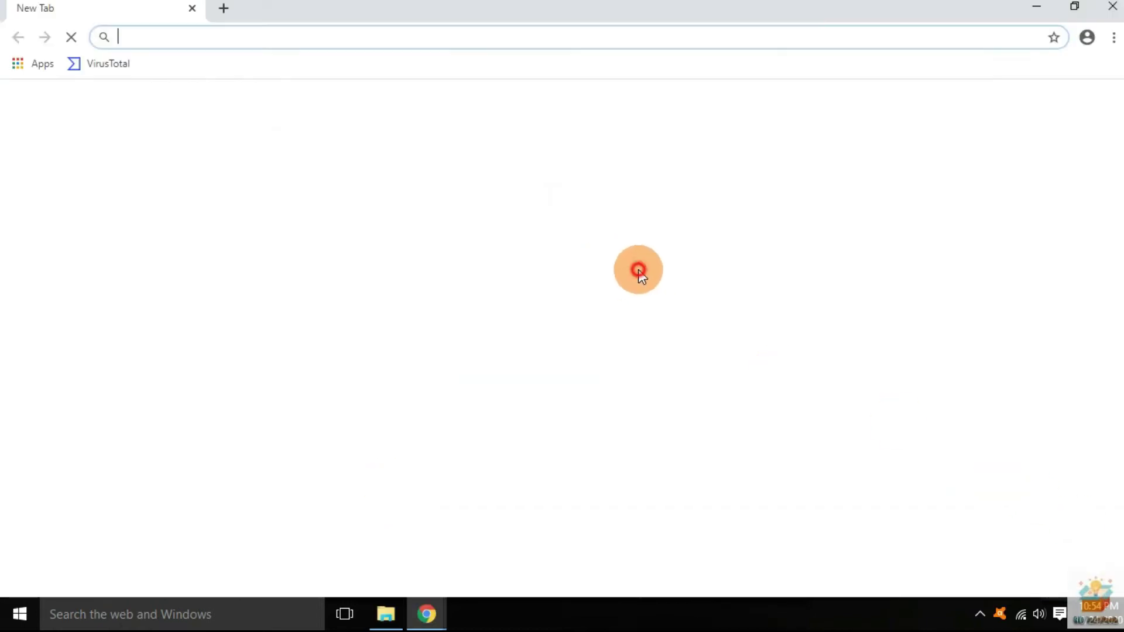
{"action": "left_click", "coordinate": [95, 64]}
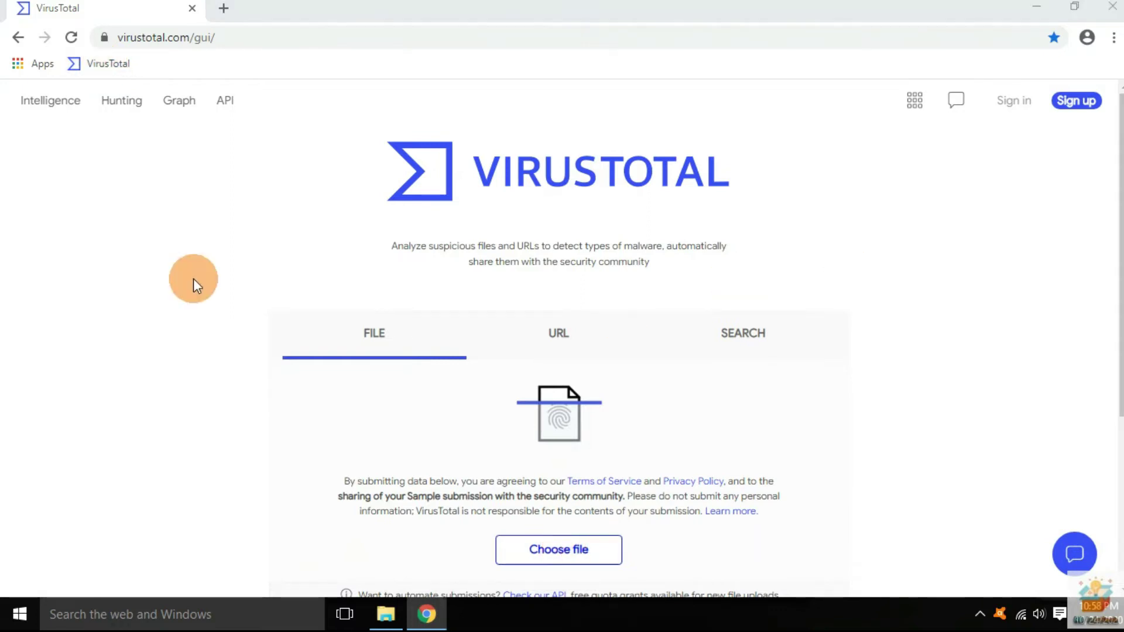
- Submit the remaining APK sample with hash 7aac900ed3af… to VirusTotal and check its detection count and Avast verdict
{"action": "double_click", "coordinate": [384, 111]}
{"action": "double_click", "coordinate": [404, 111]}
{"action": "left_click", "coordinate": [386, 88]}
{"action": "left_click", "coordinate": [263, 127]}
{"action": "left_click", "coordinate": [430, 367]}
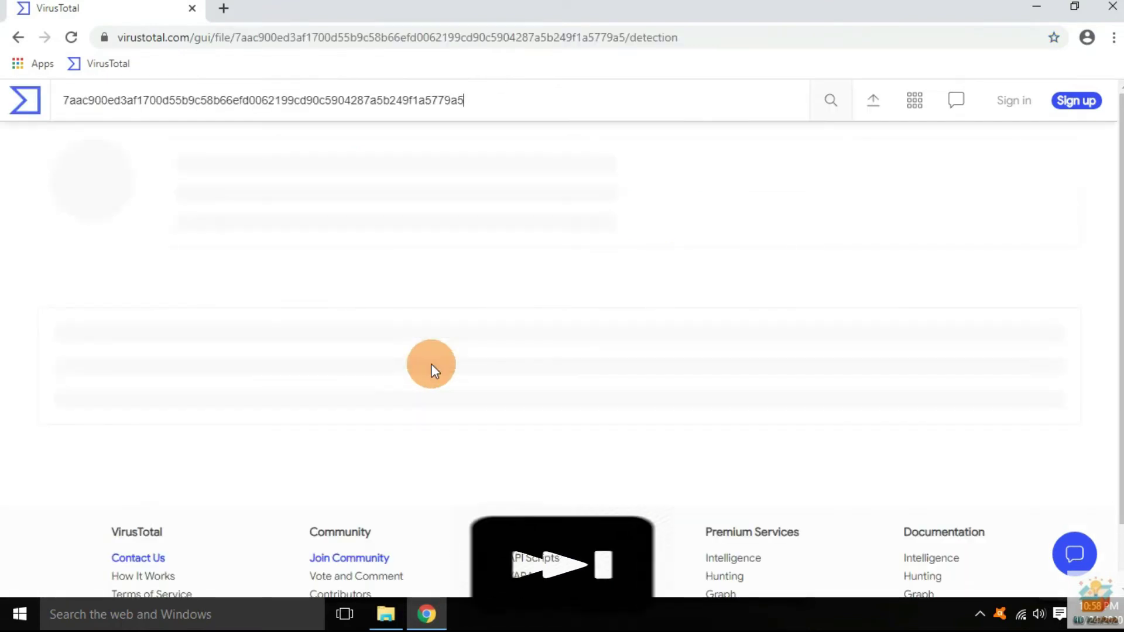
{"action": "left_click_drag", "start_coordinate": [187, 153], "coordinate": [342, 176]}
{"action": "left_click", "coordinate": [594, 234]}
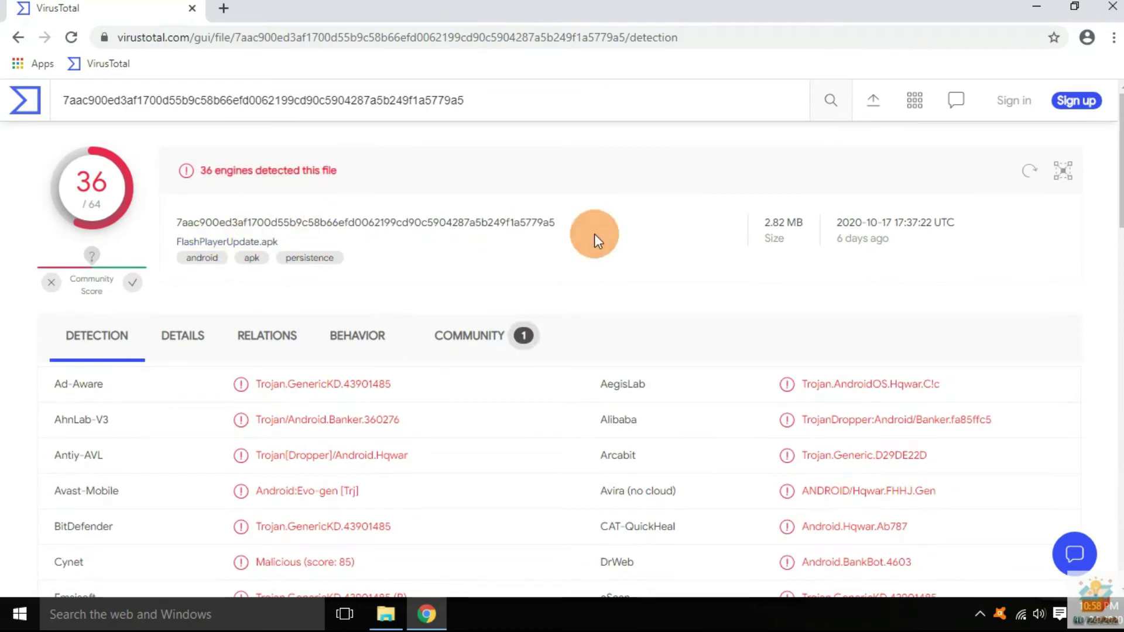
{"action": "scroll", "coordinate": [594, 233], "scroll_direction": "down", "scroll_amount": 12}
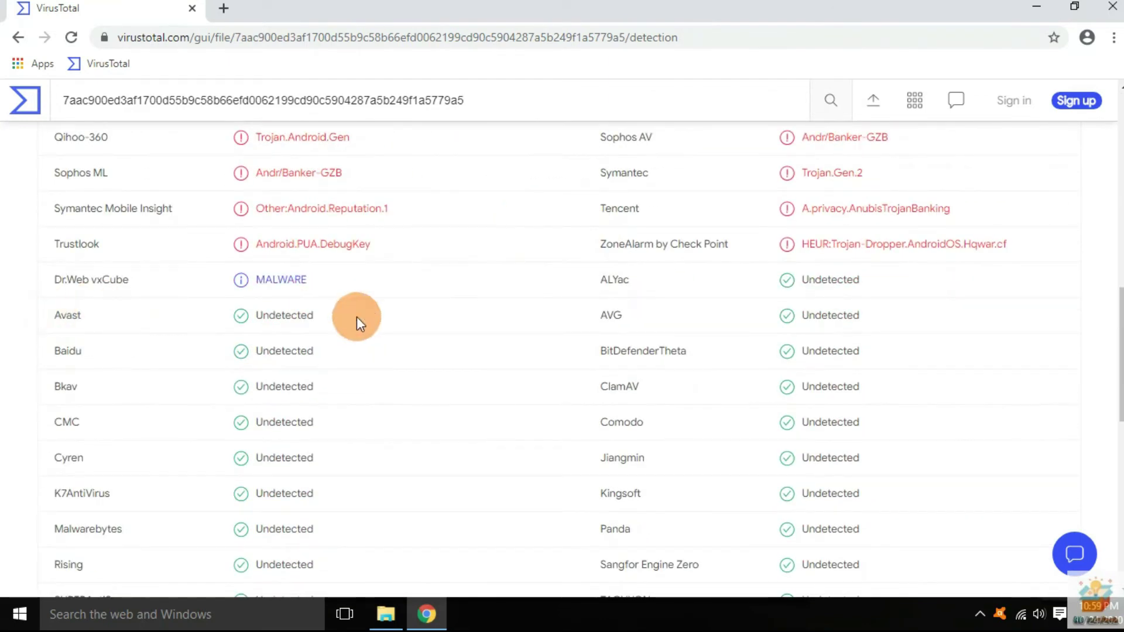
- Submit the EXE sample with hash 98c17bca1113… to VirusTotal and check its detection count and Avast verdict
{"action": "left_click", "coordinate": [18, 37]}
{"action": "left_click", "coordinate": [390, 343]}
{"action": "double_click", "coordinate": [234, 200]}
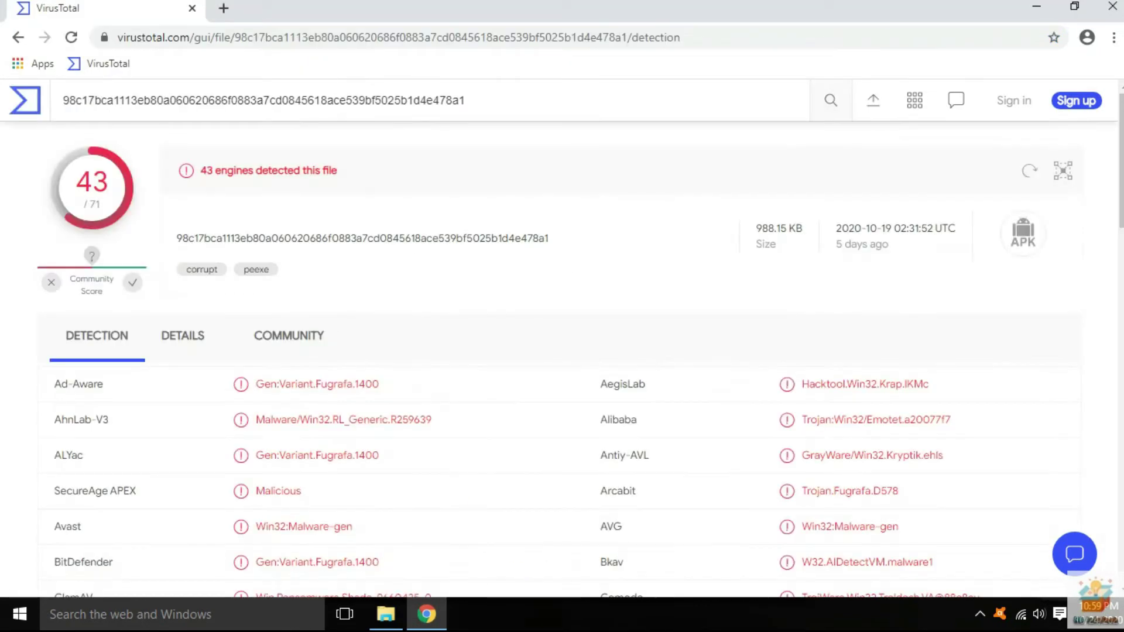
{"action": "left_click_drag", "start_coordinate": [193, 170], "coordinate": [381, 170]}
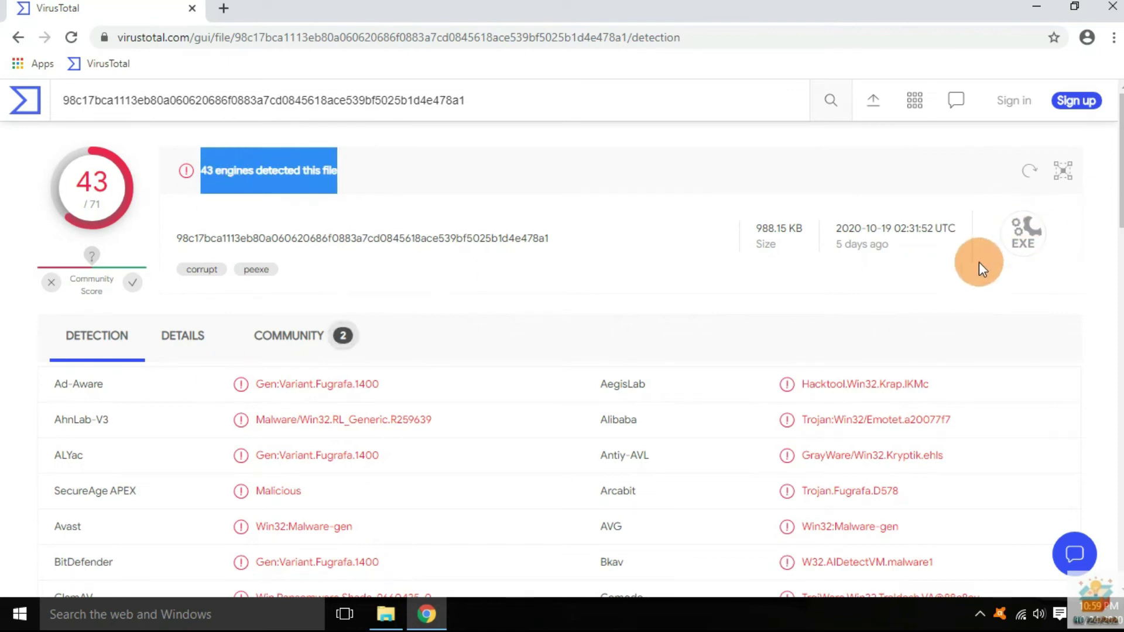
{"action": "scroll", "coordinate": [478, 293], "scroll_direction": "down", "scroll_amount": 14}
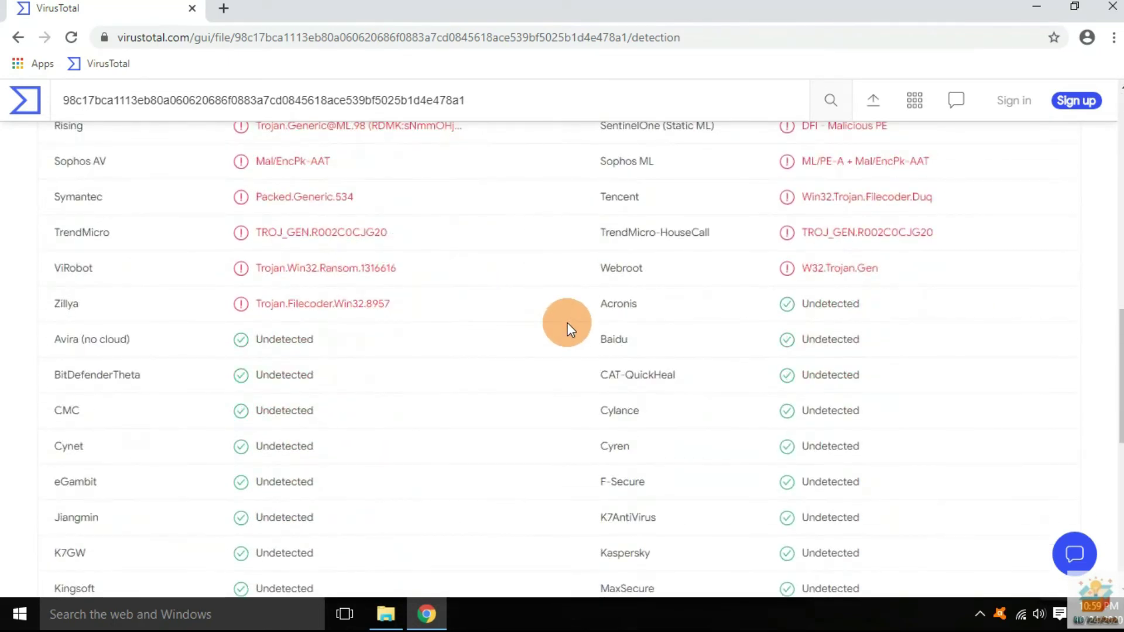
{"action": "scroll", "coordinate": [436, 326], "scroll_direction": "up", "scroll_amount": 12}
{"action": "scroll", "coordinate": [434, 325], "scroll_direction": "down", "scroll_amount": 1}
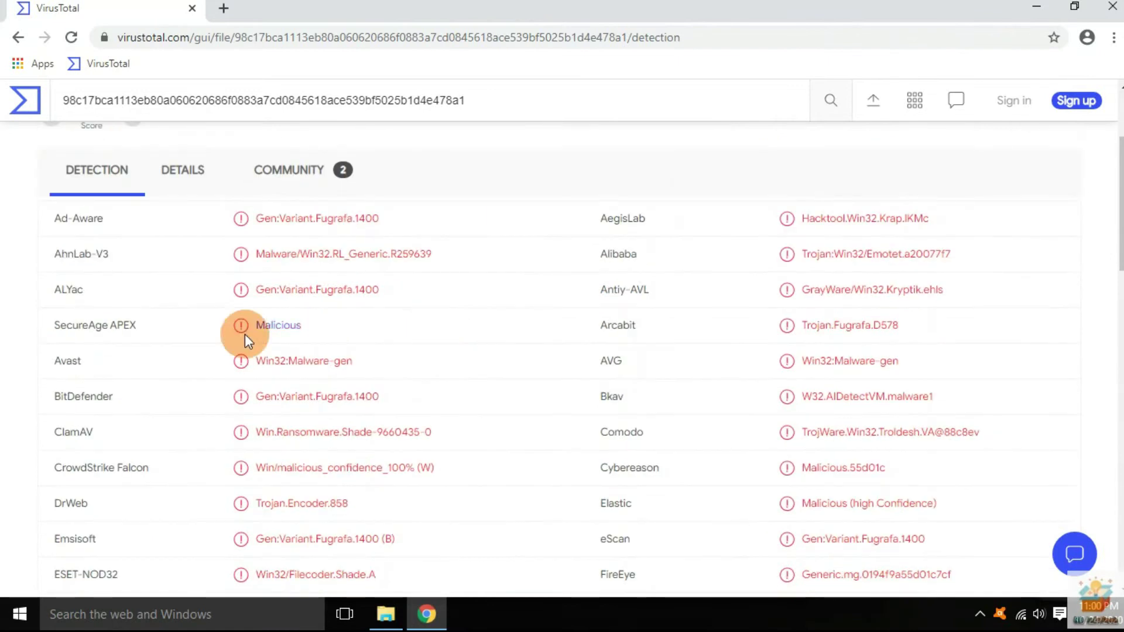
{"action": "triple_click", "coordinate": [426, 374]}
{"action": "scroll", "coordinate": [426, 374], "scroll_direction": "up", "scroll_amount": 3}
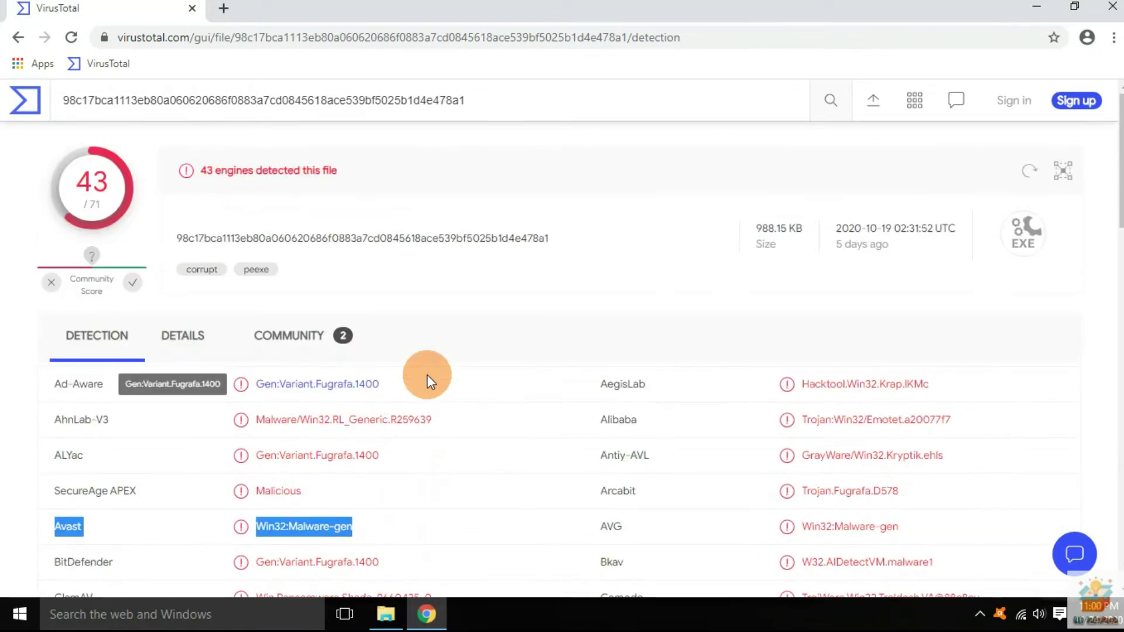
- Submit the taskhost.exe sample with hash f25bac7d622c… to VirusTotal and review its detection count, Avast verdict and other engines' results
{"action": "left_click", "coordinate": [18, 36]}
{"action": "left_click", "coordinate": [558, 549]}
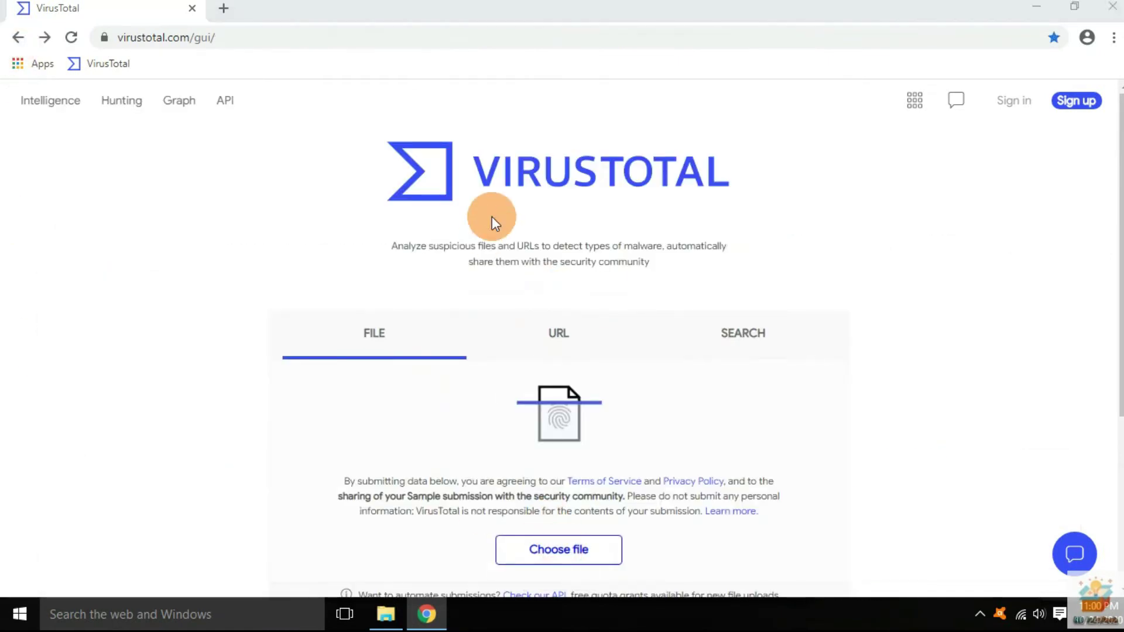
{"action": "double_click", "coordinate": [242, 297]}
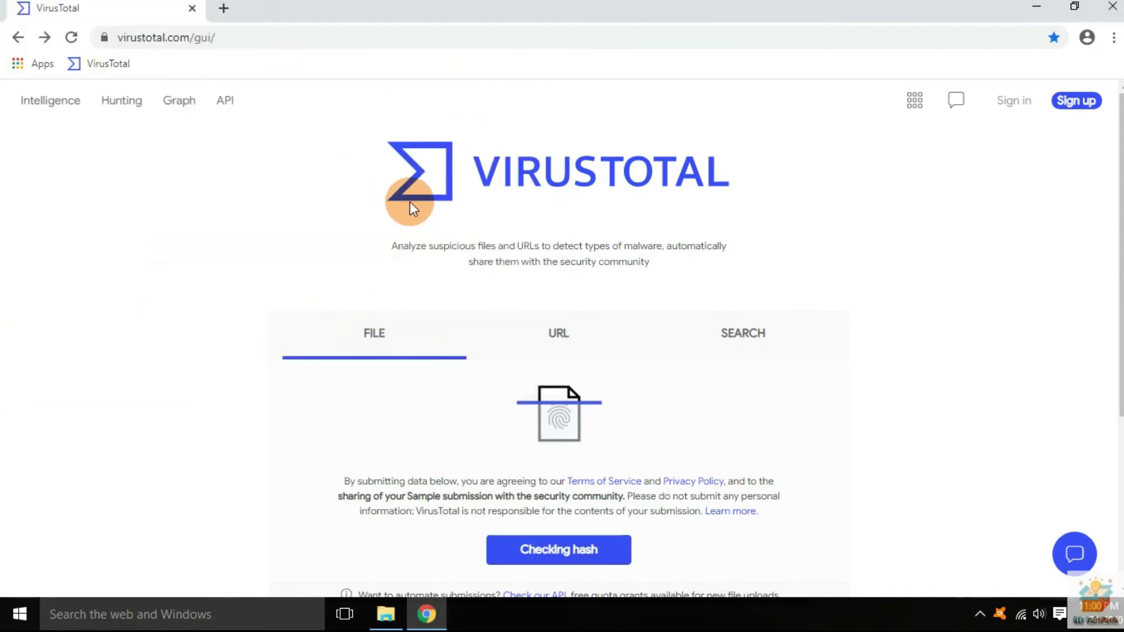
{"action": "triple_click", "coordinate": [283, 169]}
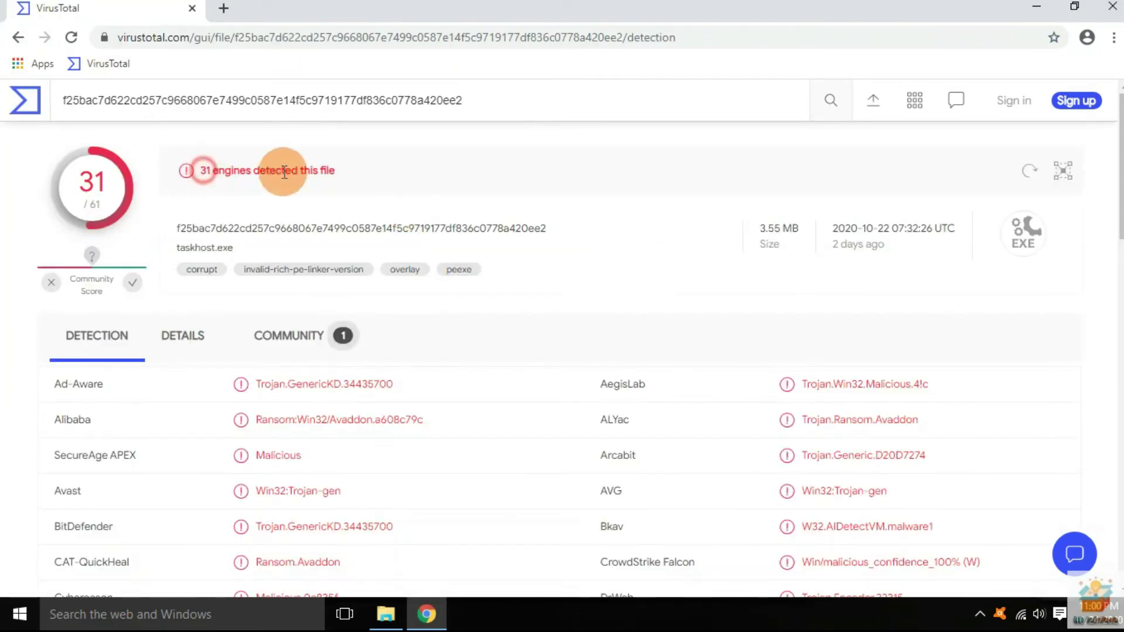
{"action": "scroll", "coordinate": [426, 387], "scroll_direction": "down", "scroll_amount": 4}
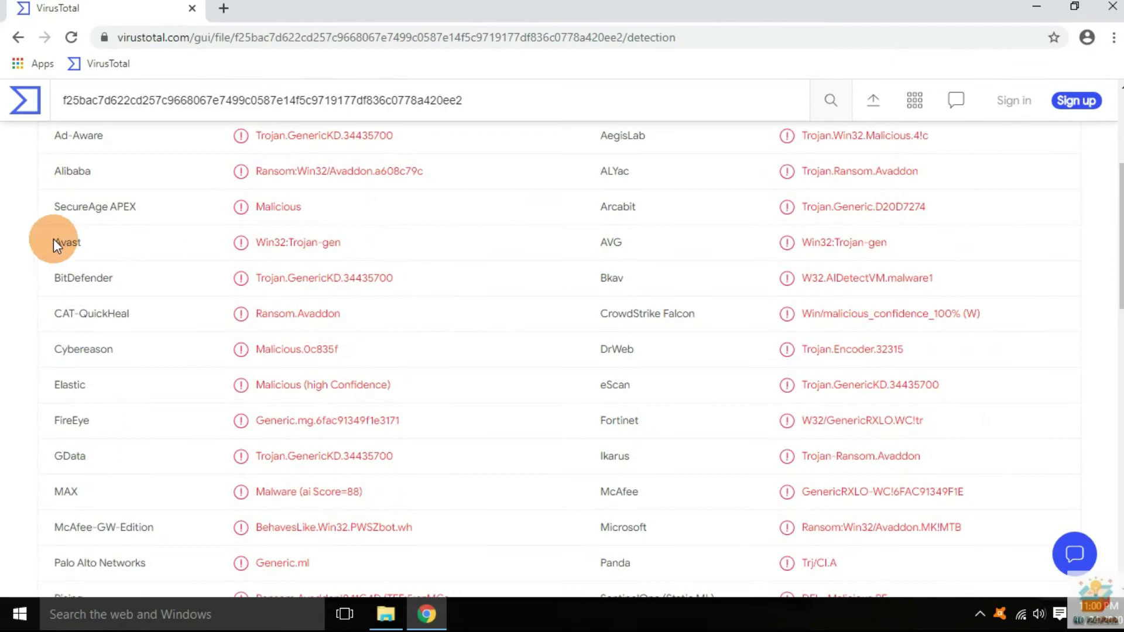
{"action": "left_click_drag", "start_coordinate": [52, 239], "coordinate": [372, 240]}
{"action": "scroll", "coordinate": [476, 269], "scroll_direction": "down", "scroll_amount": 6}
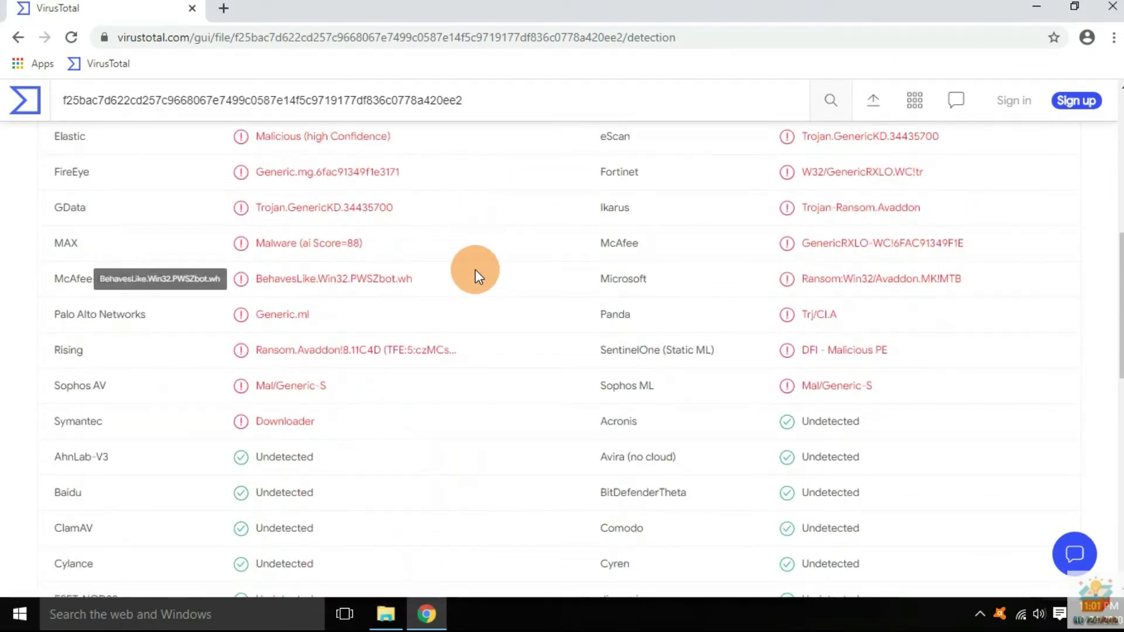
{"action": "left_click_drag", "start_coordinate": [257, 267], "coordinate": [282, 267]}
{"action": "scroll", "coordinate": [374, 371], "scroll_direction": "down", "scroll_amount": 1}
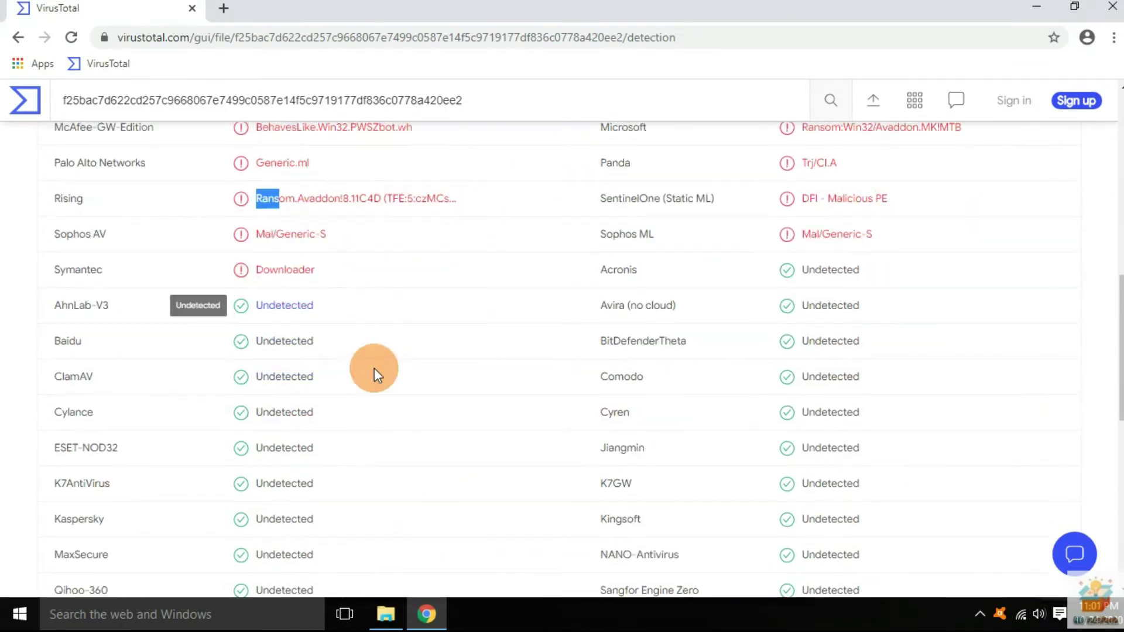
{"action": "scroll", "coordinate": [410, 351], "scroll_direction": "up", "scroll_amount": 13}
- Submit the DLL sample with hash 3e2200ba4cff… to VirusTotal and check its detection count and Avast verdict
{"action": "left_click", "coordinate": [28, 106]}
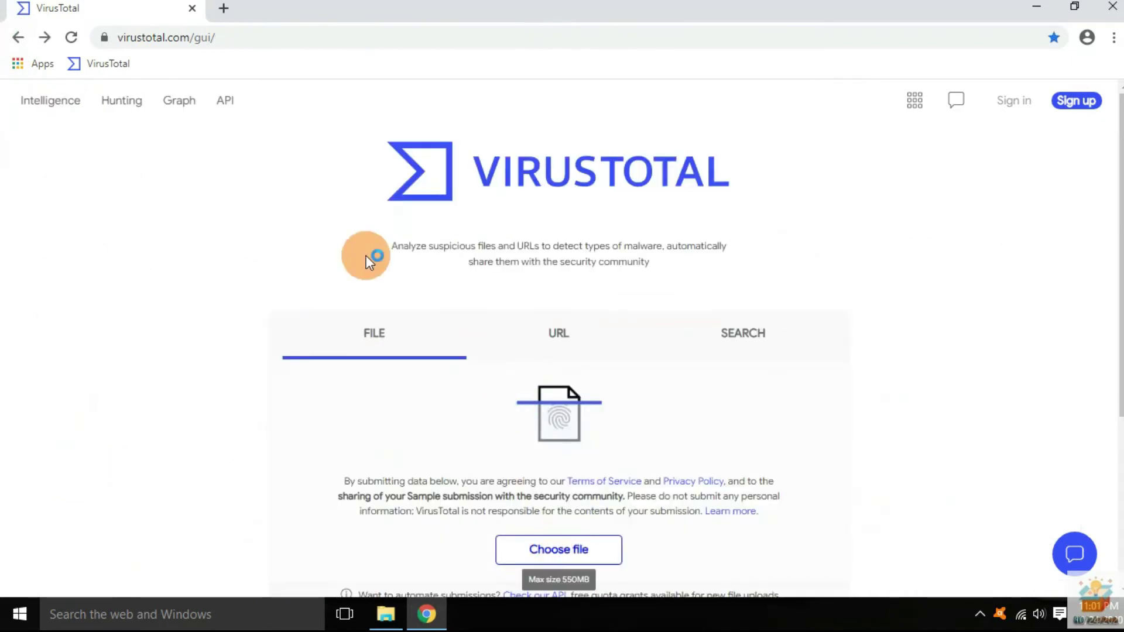
{"action": "scroll", "coordinate": [286, 165], "scroll_direction": "down", "scroll_amount": 3}
{"action": "double_click", "coordinate": [286, 165]}
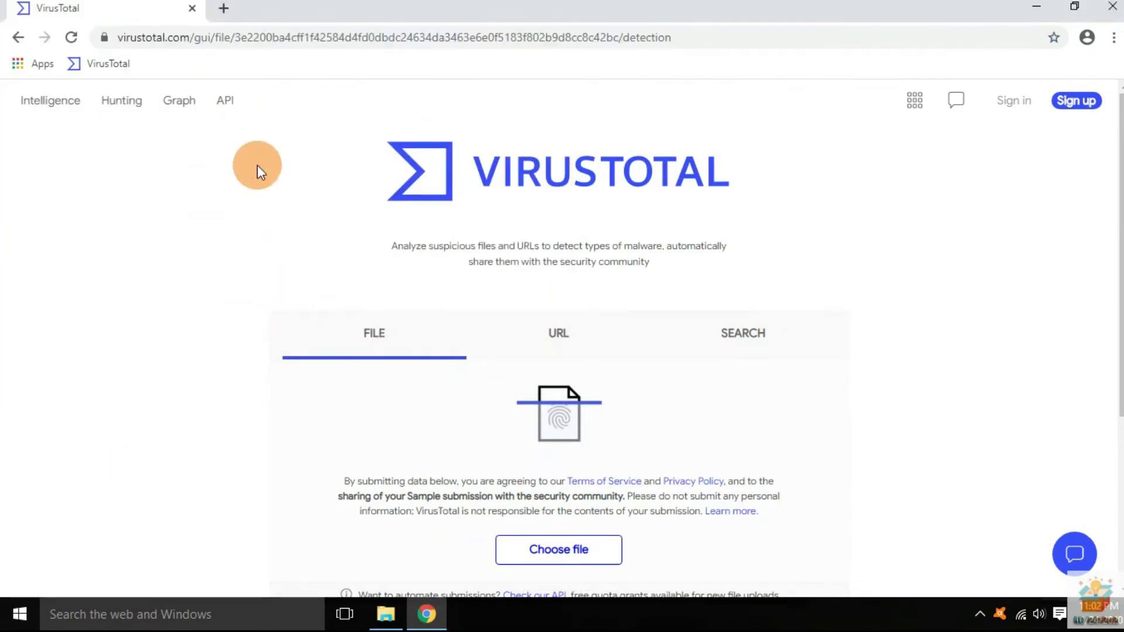
{"action": "left_click_drag", "start_coordinate": [199, 170], "coordinate": [356, 179]}
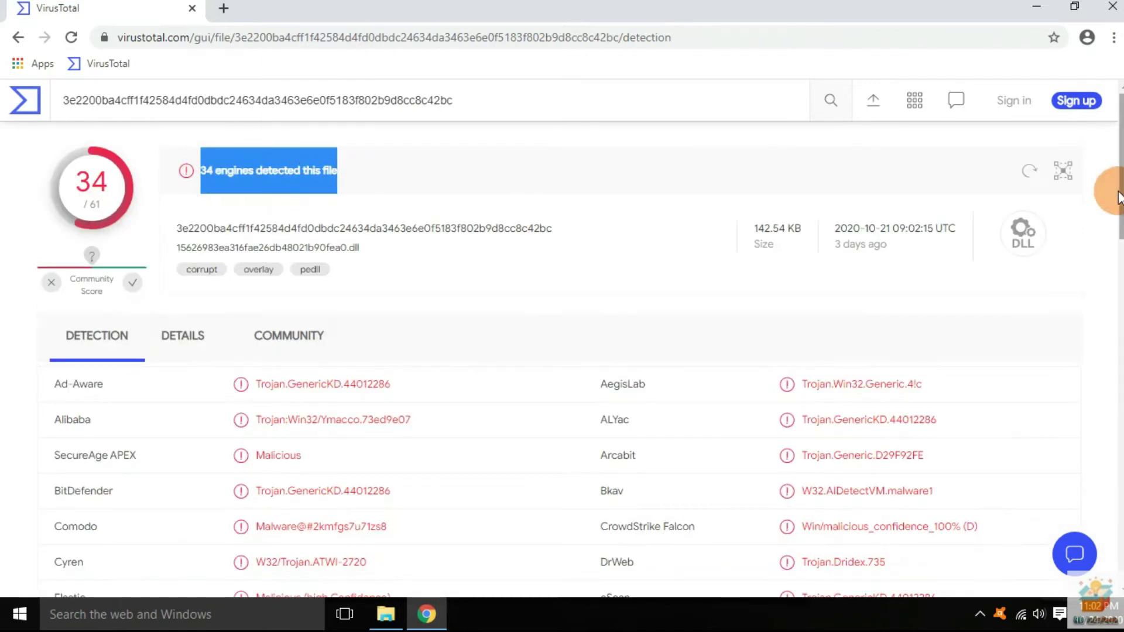
{"action": "scroll", "coordinate": [149, 325], "scroll_direction": "down", "scroll_amount": 3}
{"action": "scroll", "coordinate": [489, 344], "scroll_direction": "down", "scroll_amount": 10}
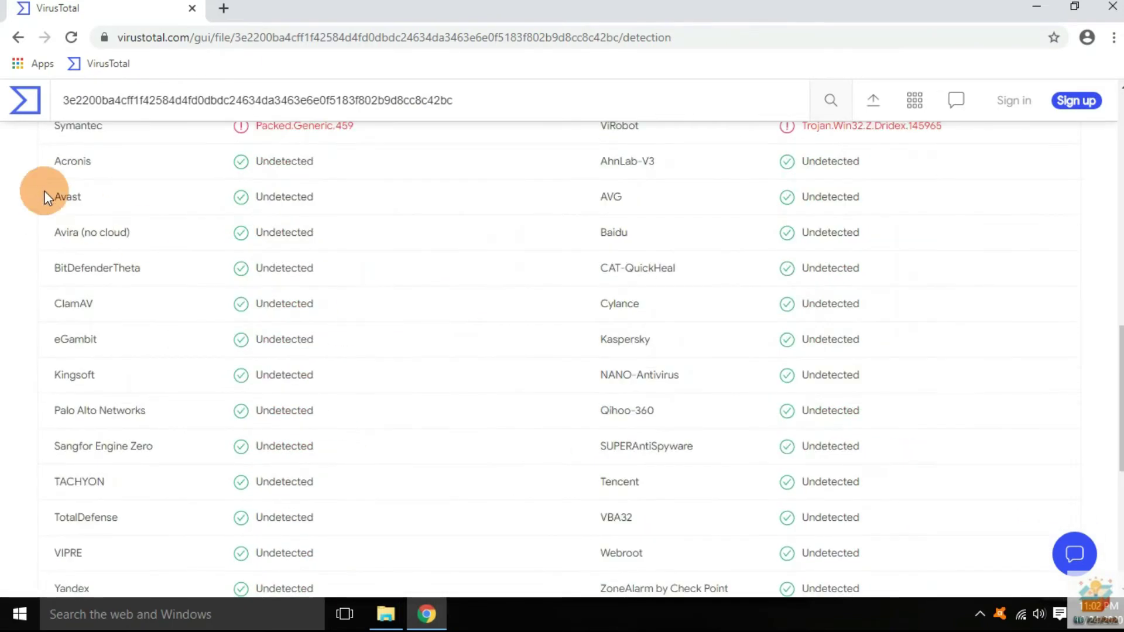
- Submit the sample with hash 30d0c917e8dd… to VirusTotal and check its detection count and Avast verdict
{"action": "left_click", "coordinate": [26, 99]}
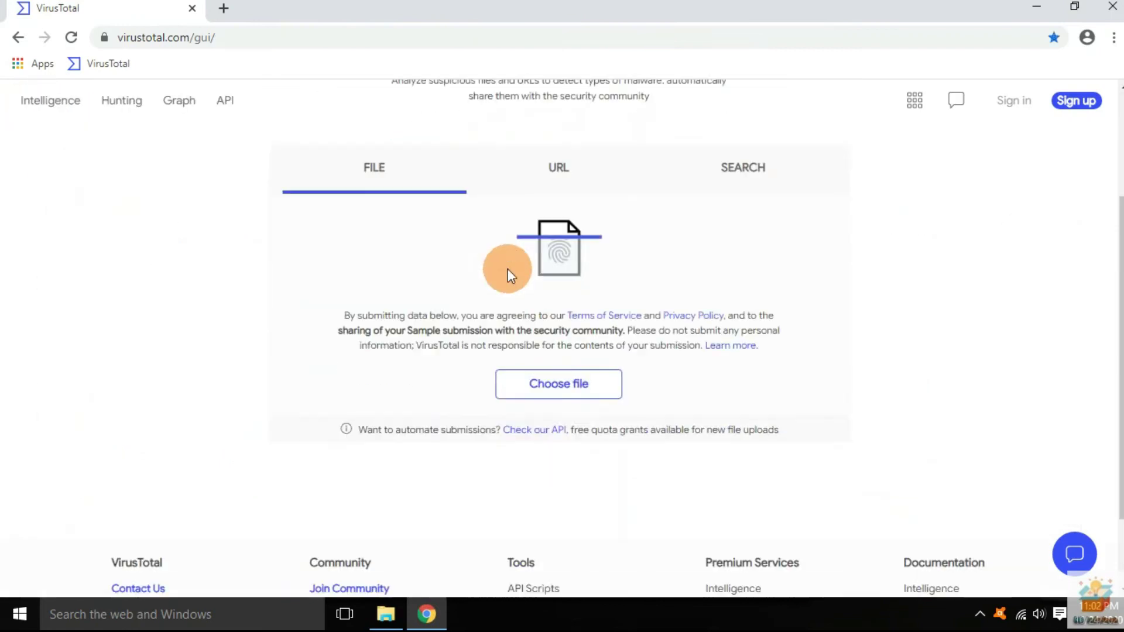
{"action": "left_click", "coordinate": [396, 290]}
{"action": "left_click_drag", "start_coordinate": [550, 168], "coordinate": [549, 199]}
{"action": "left_click", "coordinate": [257, 225]}
{"action": "left_click", "coordinate": [419, 364]}
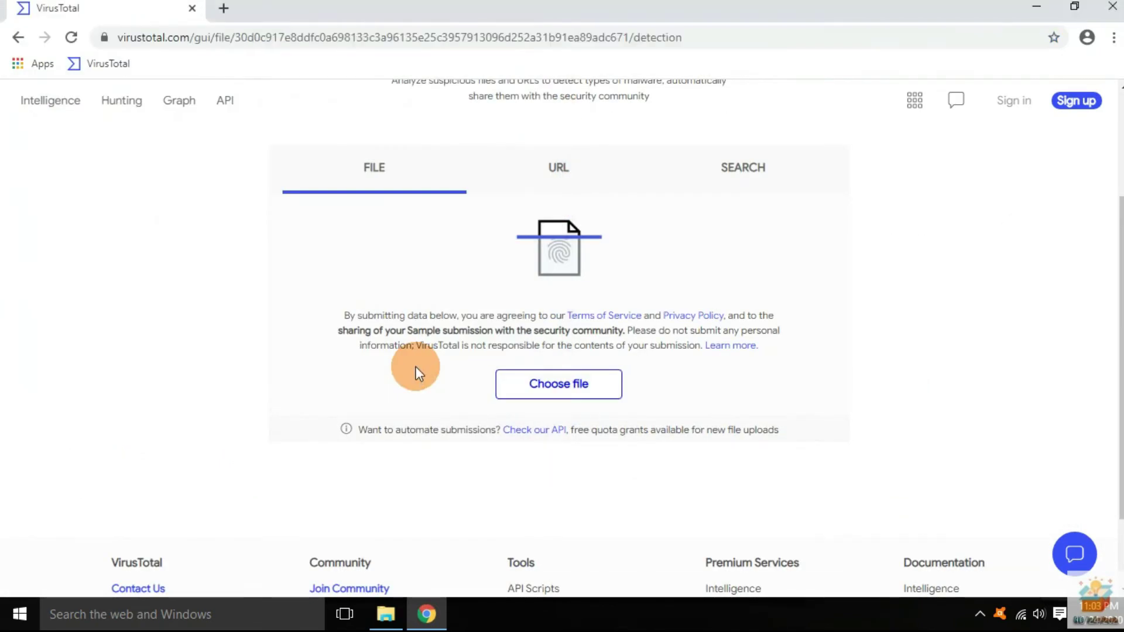
{"action": "triple_click", "coordinate": [369, 167]}
{"action": "scroll", "coordinate": [223, 308], "scroll_direction": "down", "scroll_amount": 5}
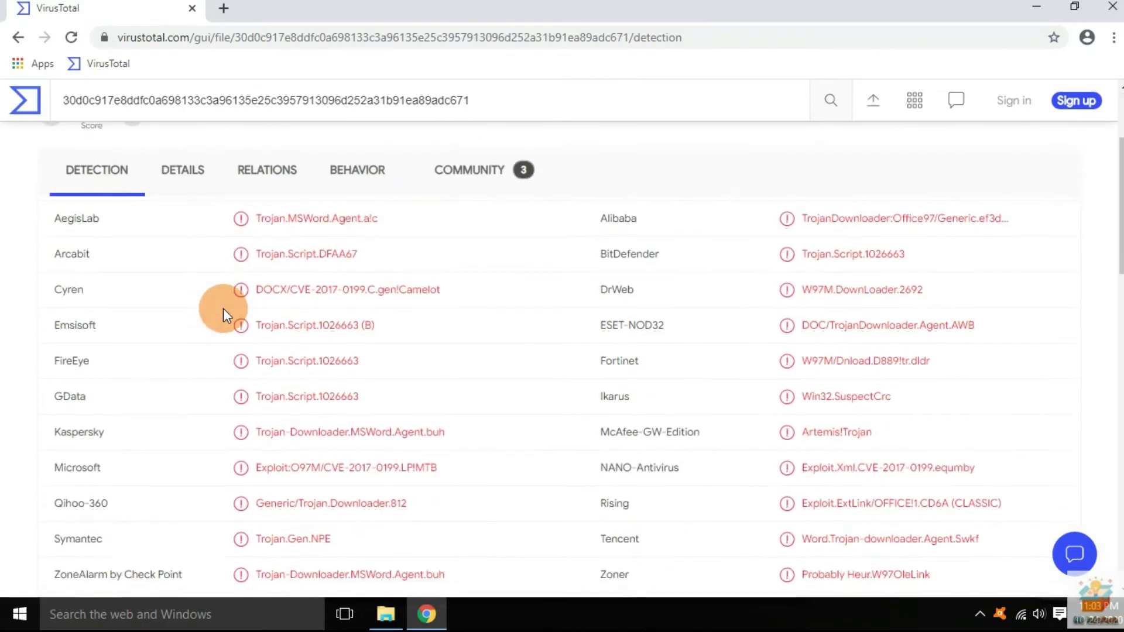
{"action": "scroll", "coordinate": [223, 308], "scroll_direction": "down", "scroll_amount": 4}
{"action": "left_click_drag", "start_coordinate": [53, 337], "coordinate": [406, 339]}
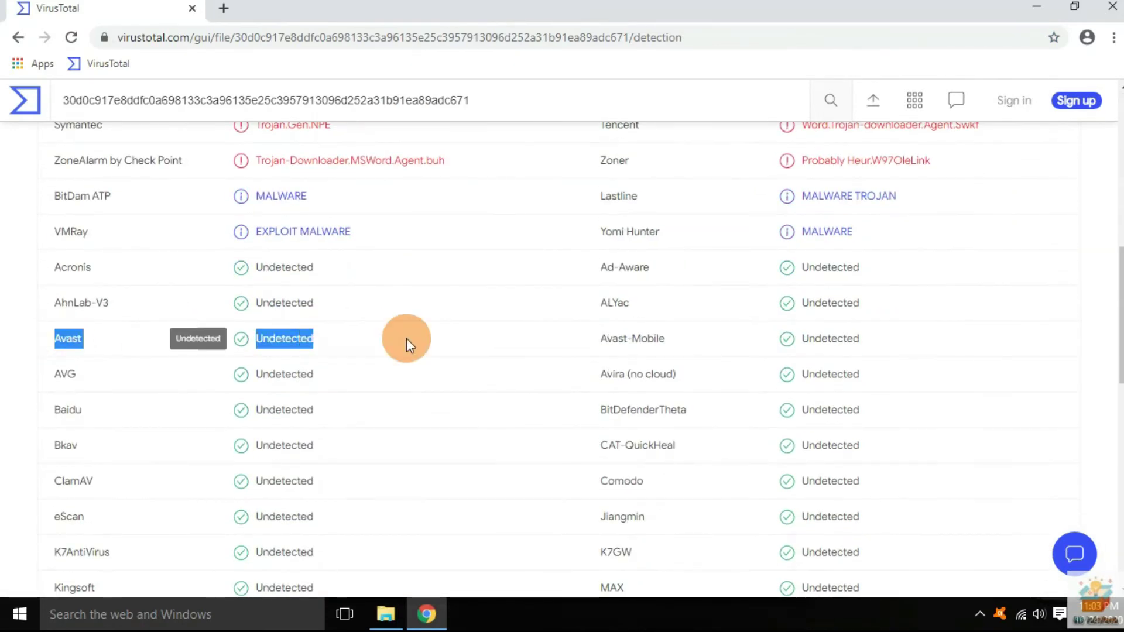
- Return to the VirusTotal upload page and submit another remaining sample from the malware folder
{"action": "left_click", "coordinate": [15, 35]}
{"action": "left_click", "coordinate": [492, 201]}
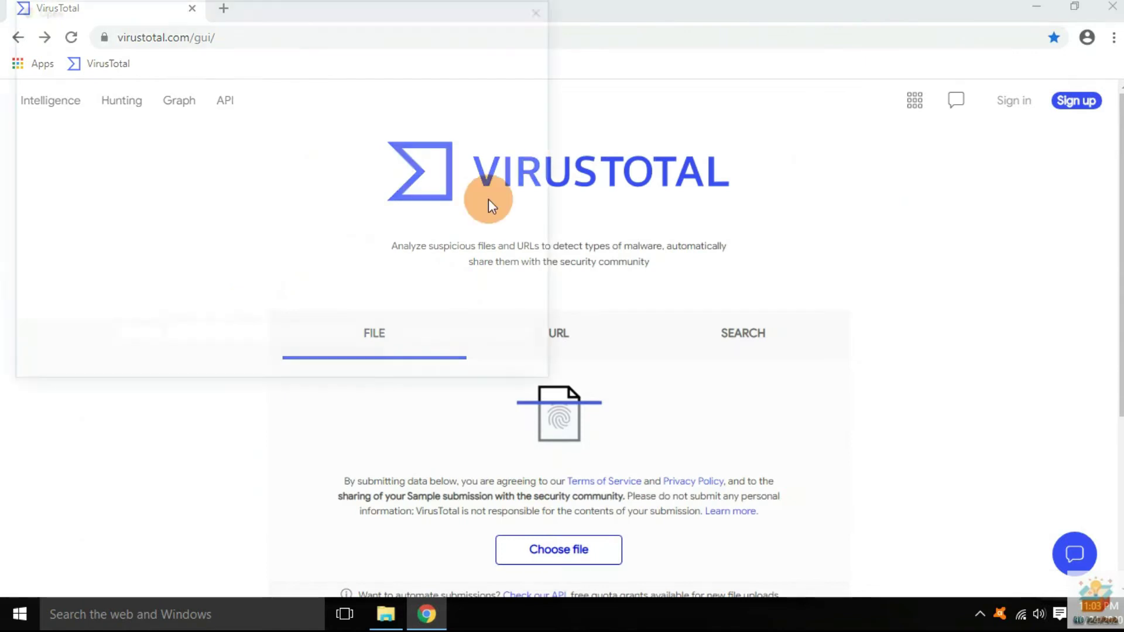
{"action": "left_click_drag", "start_coordinate": [548, 160], "coordinate": [548, 244]}
{"action": "double_click", "coordinate": [307, 232]}
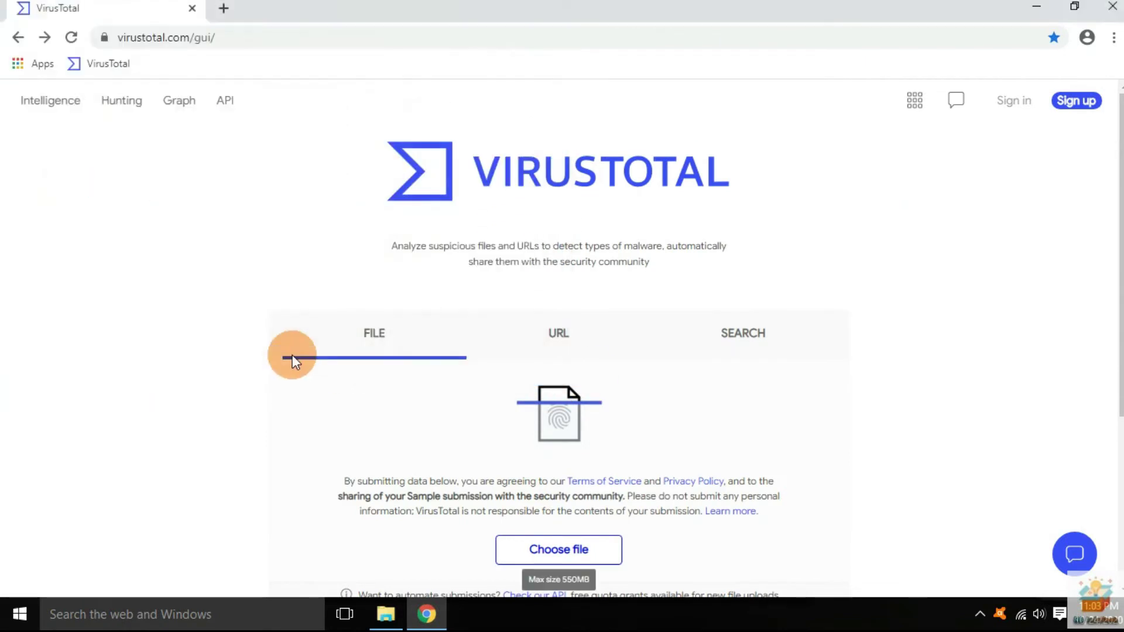